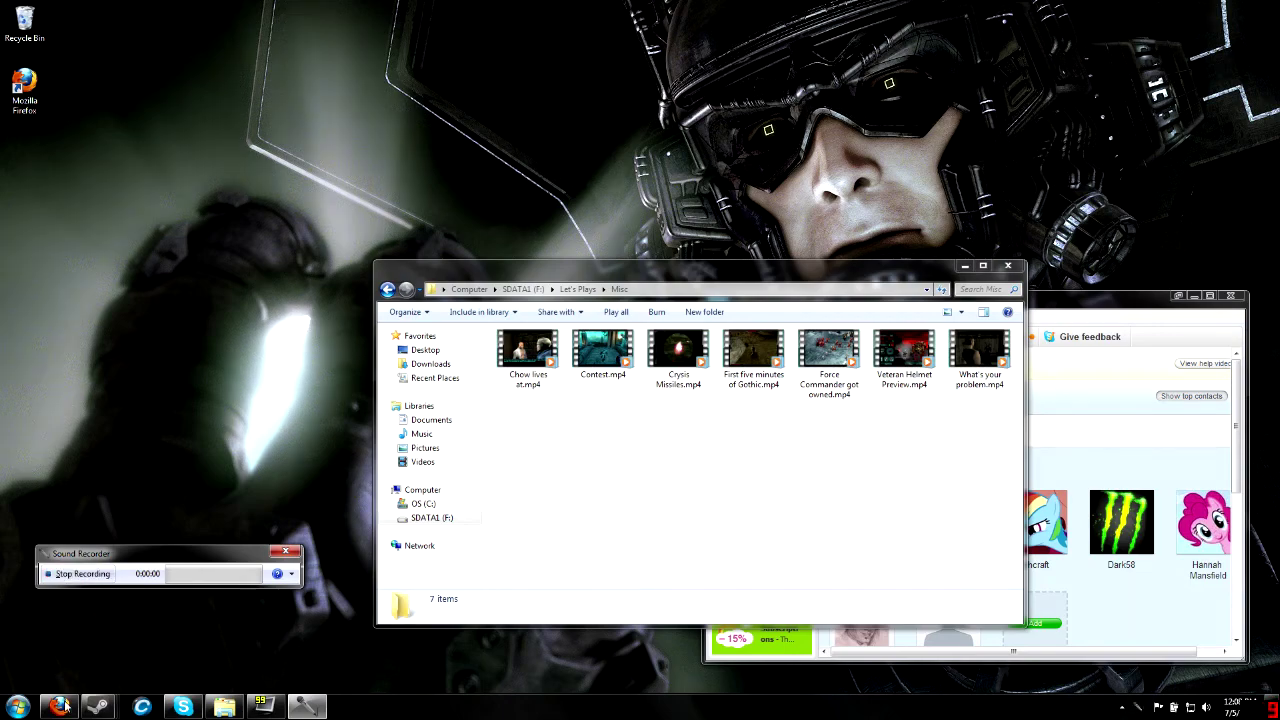
Bring the horned skull page forward in Firefox while Photoshop launches in the background
{"action": "left_click", "coordinate": [62, 706]}
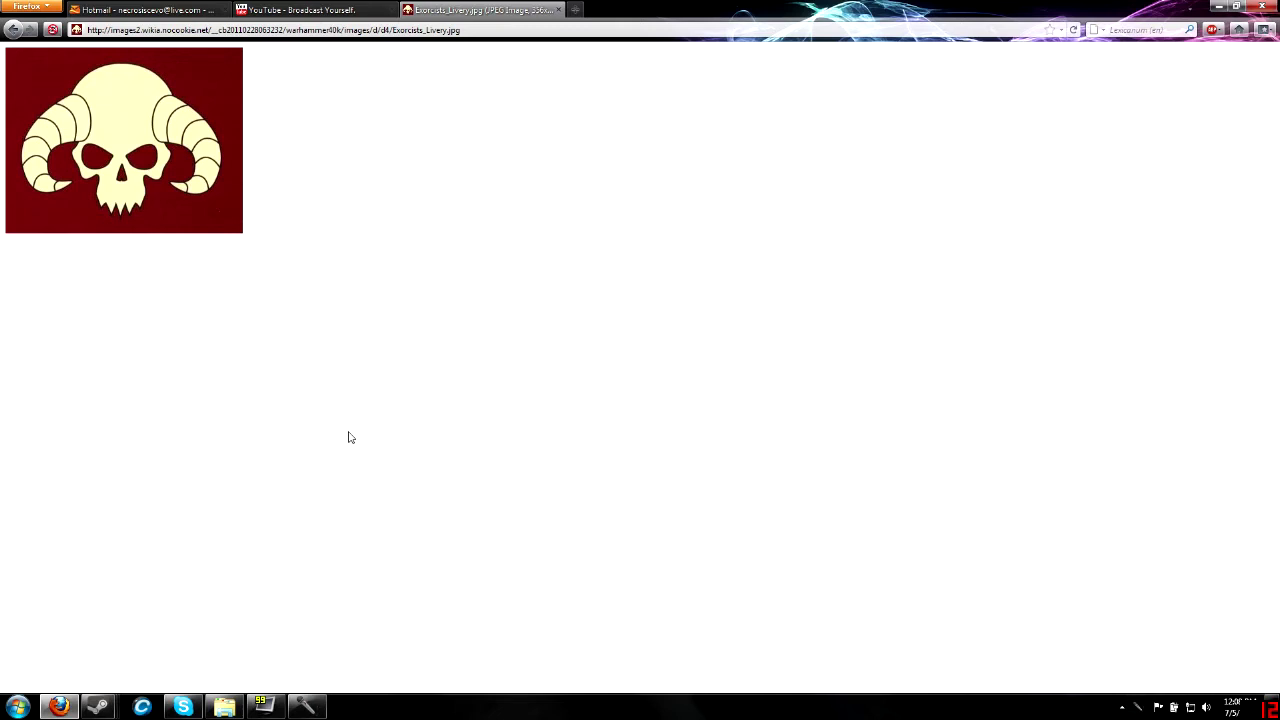
{"action": "left_click", "coordinate": [18, 707]}
{"action": "left_click", "coordinate": [114, 244]}
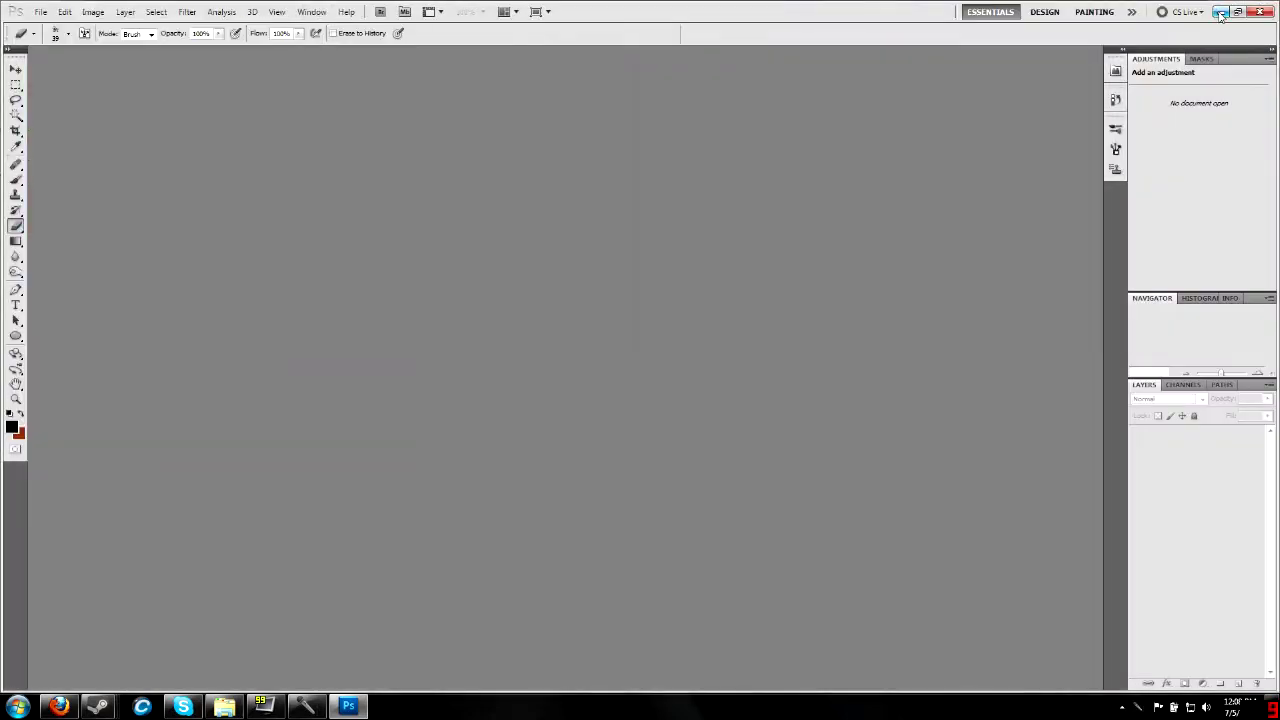
{"action": "left_click", "coordinate": [1222, 13]}
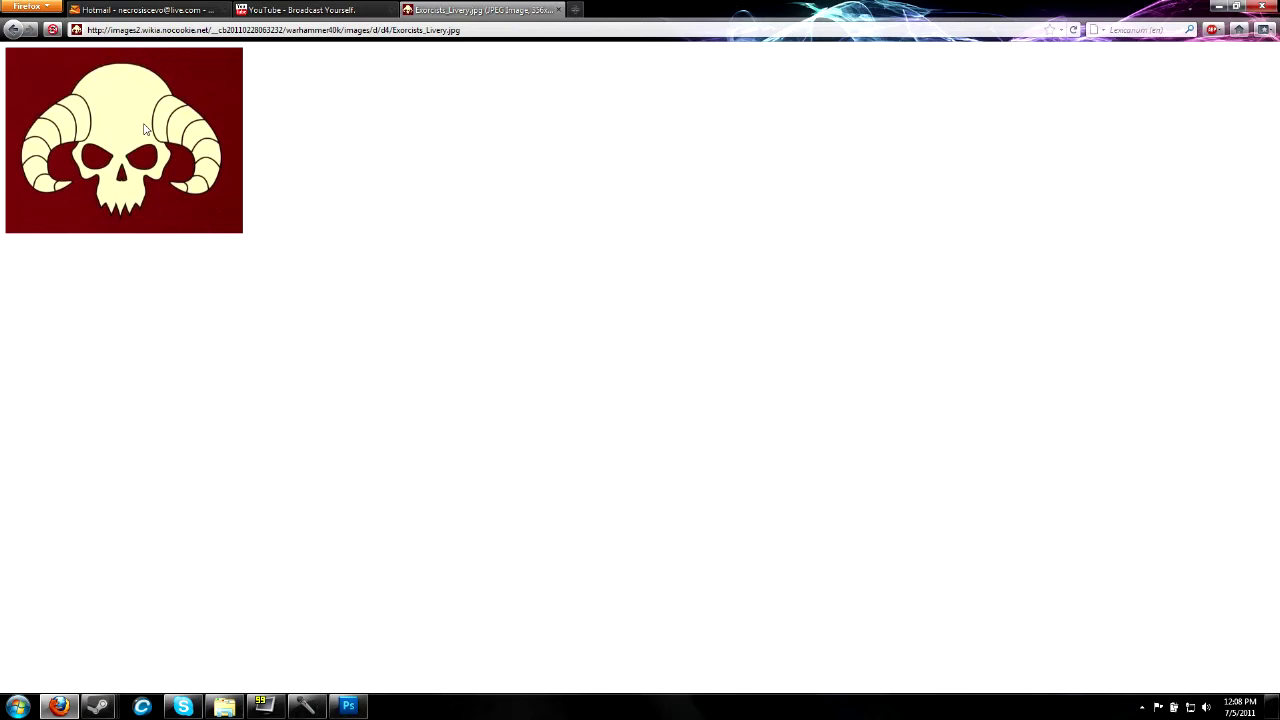
Copy the horned skull image from Firefox to the clipboard and return to Photoshop
{"action": "right_click", "coordinate": [159, 95]}
{"action": "left_click", "coordinate": [201, 103]}
{"action": "right_click", "coordinate": [184, 188]}
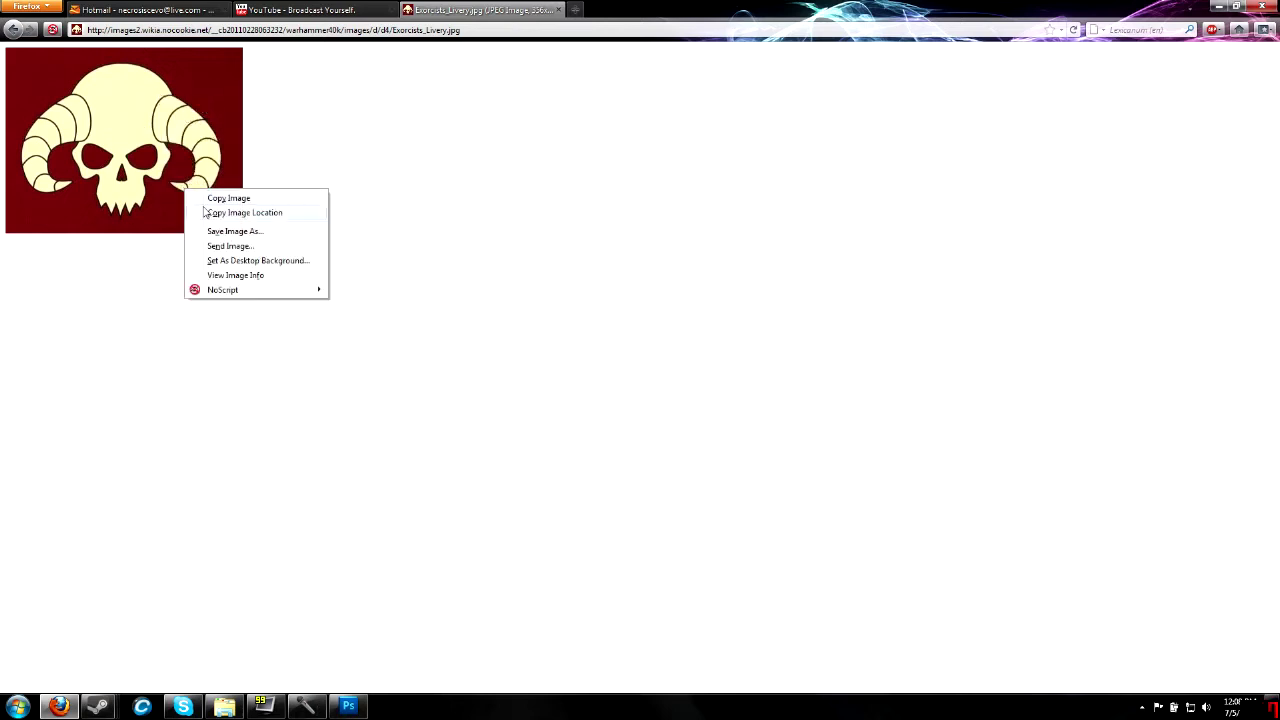
{"action": "left_click", "coordinate": [211, 196]}
{"action": "left_click", "coordinate": [348, 706]}
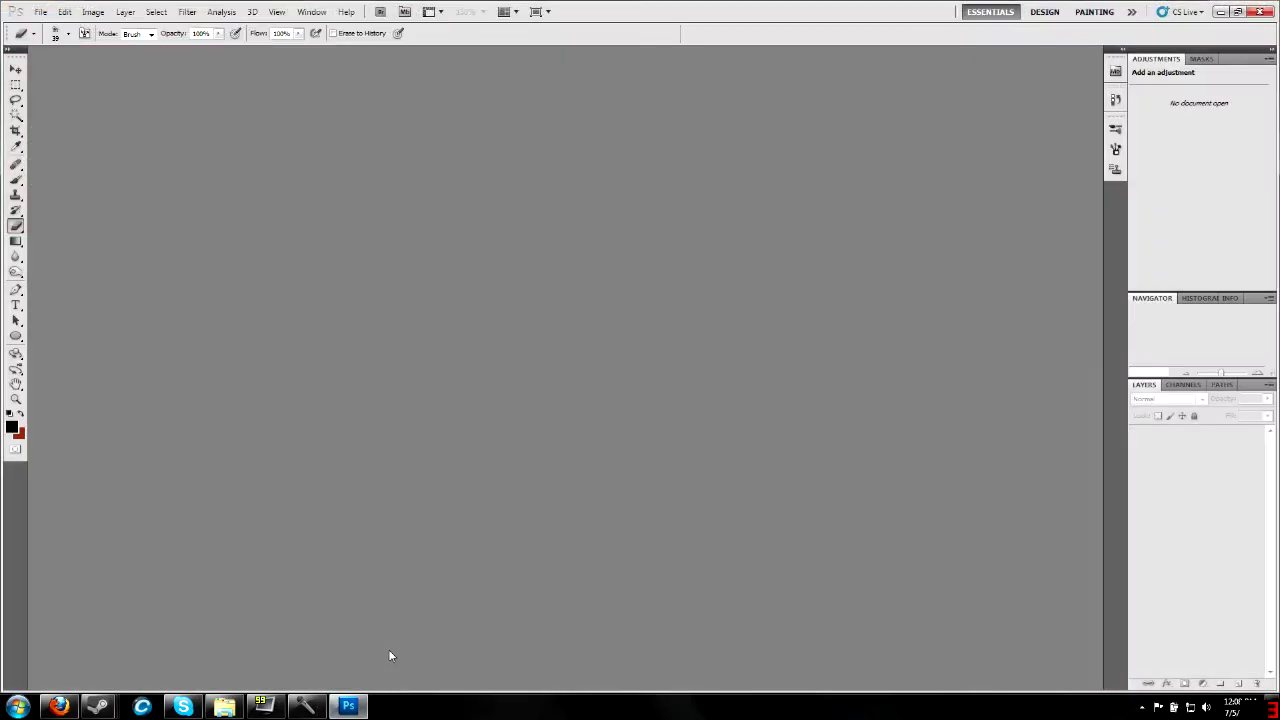
{"action": "left_click", "coordinate": [41, 11]}
Make a 128 × 128 pixel transparent-background document and paste the skull into it
{"action": "left_click", "coordinate": [51, 27]}
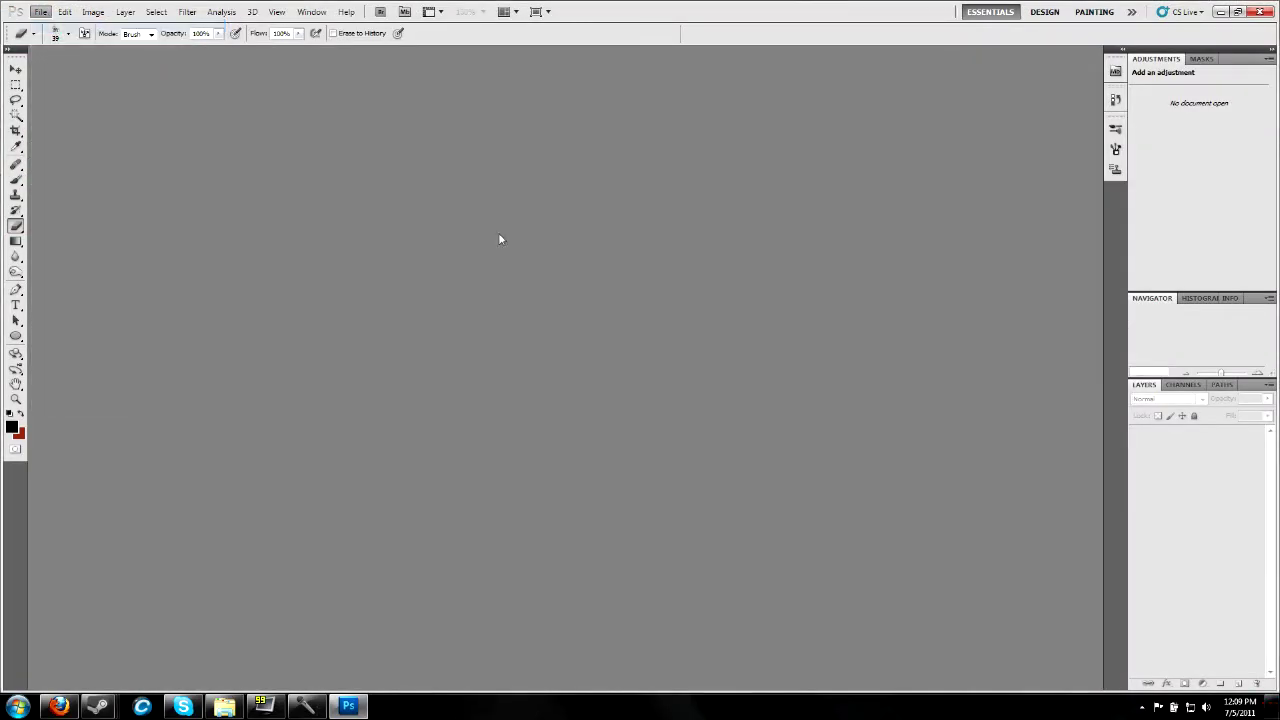
{"action": "double_click", "coordinate": [592, 243]}
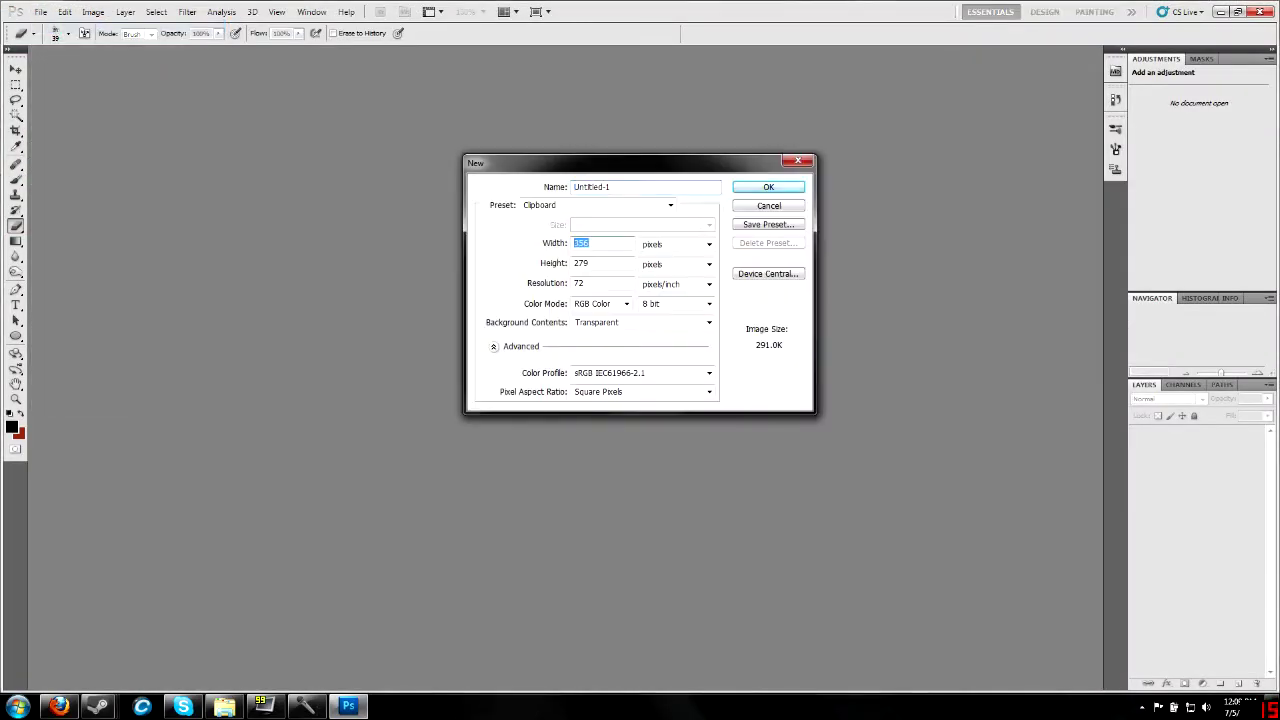
{"action": "type", "text": "128"}
{"action": "key", "text": "Tab"}
{"action": "key", "text": "BackSpace"}
{"action": "type", "text": "12"}
{"action": "type", "text": "8"}
{"action": "left_click", "coordinate": [620, 324]}
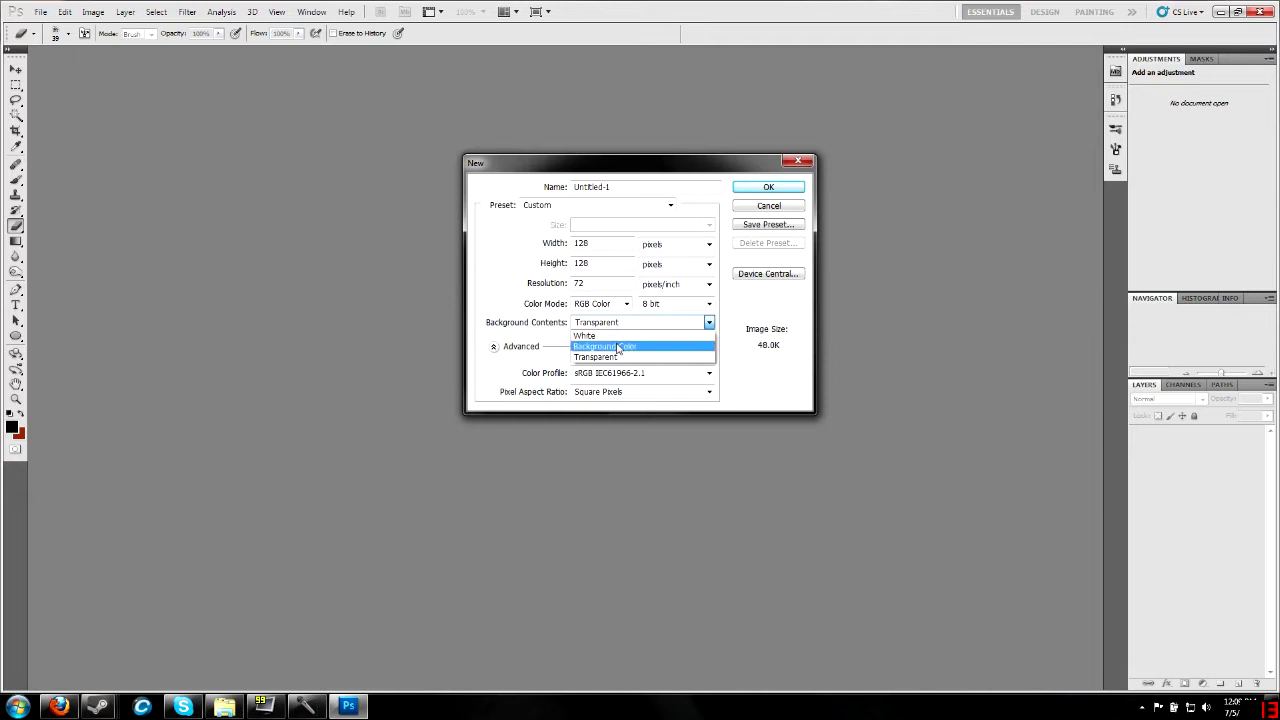
{"action": "left_click", "coordinate": [640, 357]}
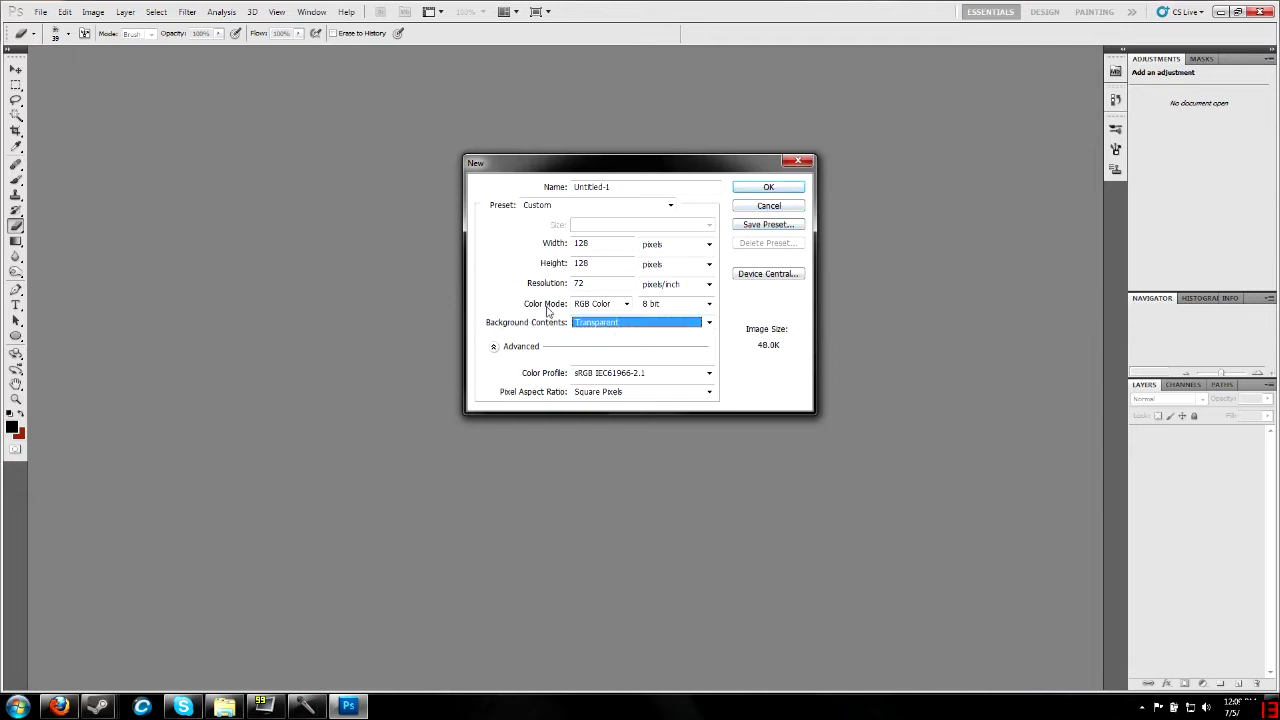
{"action": "left_click", "coordinate": [756, 191]}
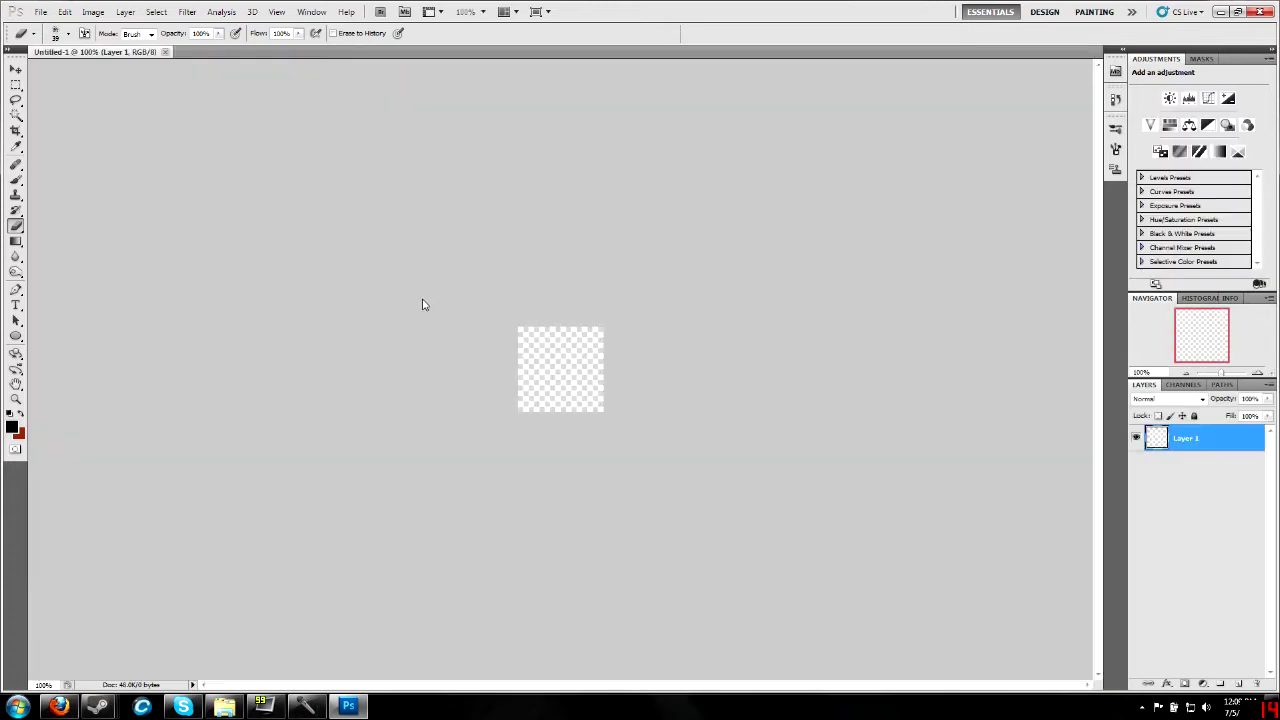
{"action": "key", "text": "ctrl+v"}
Scale the pasted skull down with Free Transform to fit the 128-pixel canvas
{"action": "key", "text": "v"}
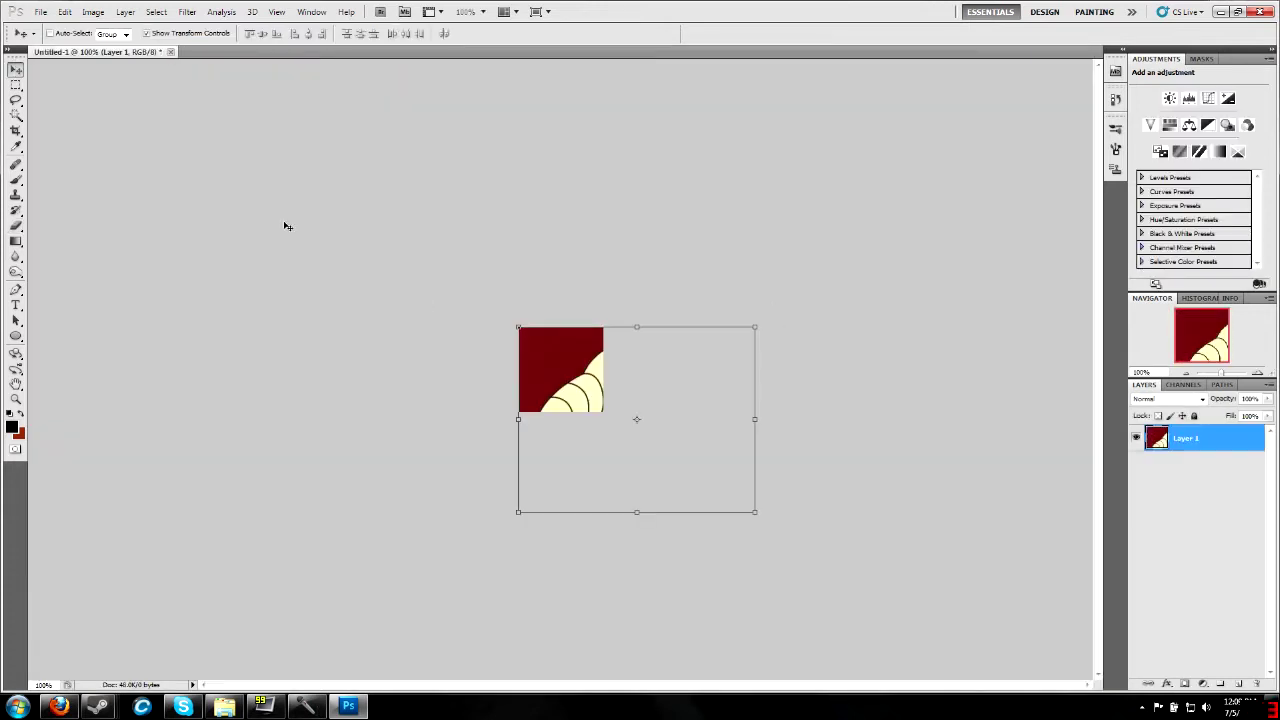
{"action": "key", "text": "ctrl+t"}
{"action": "left_click_drag", "start_coordinate": [754, 512], "coordinate": [606, 413]}
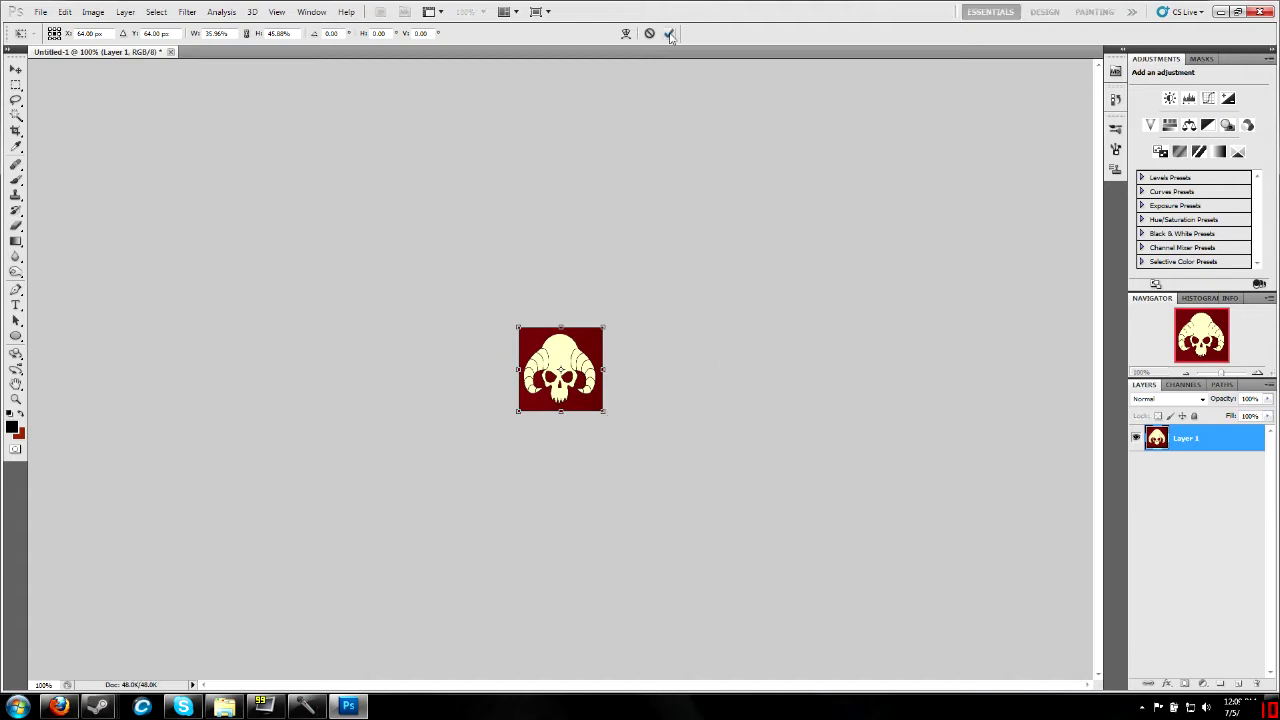
{"action": "left_click", "coordinate": [669, 33]}
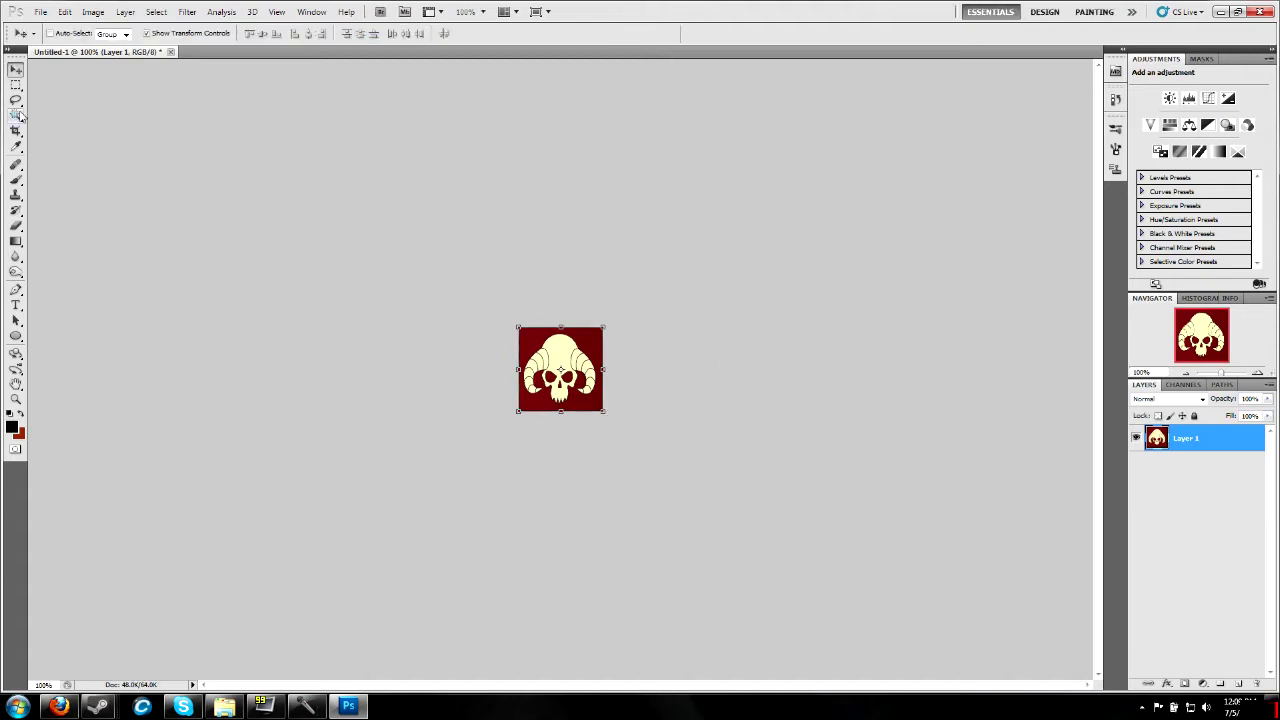
Zoom in on the skull and Magic Wand-select its dark red background
{"action": "left_click", "coordinate": [15, 398]}
{"action": "left_click", "coordinate": [572, 545]}
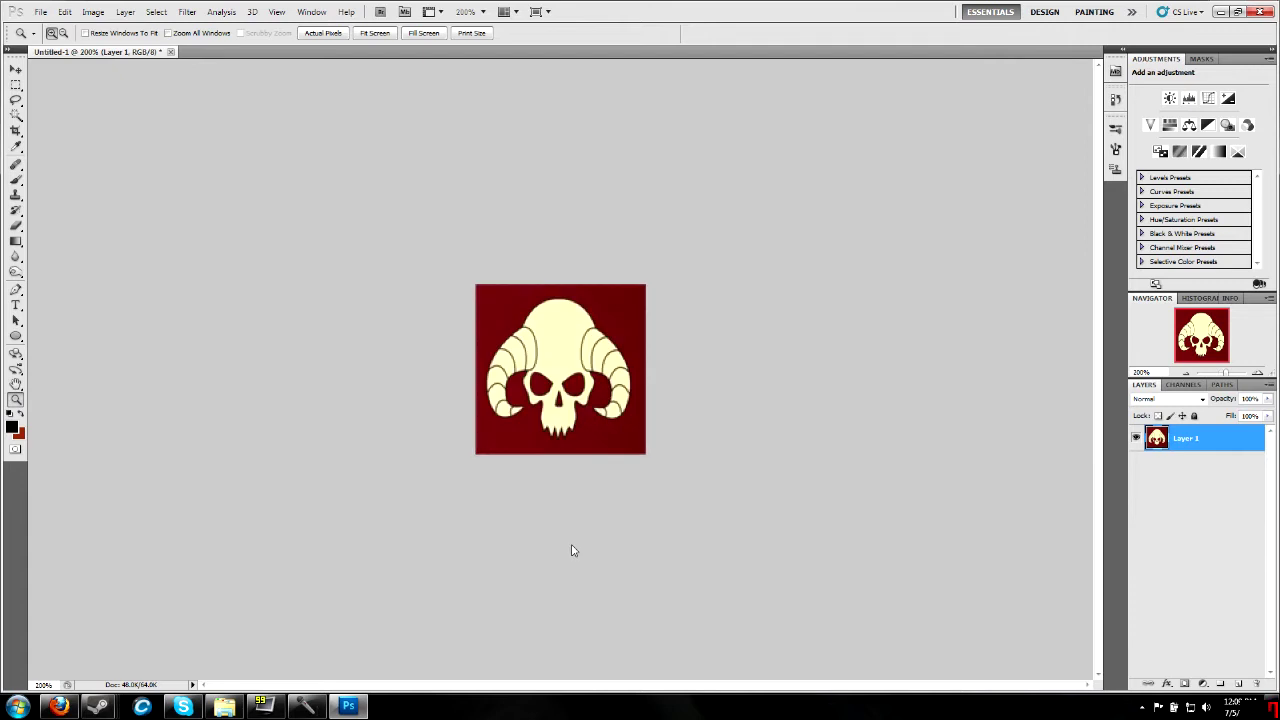
{"action": "left_click", "coordinate": [591, 378]}
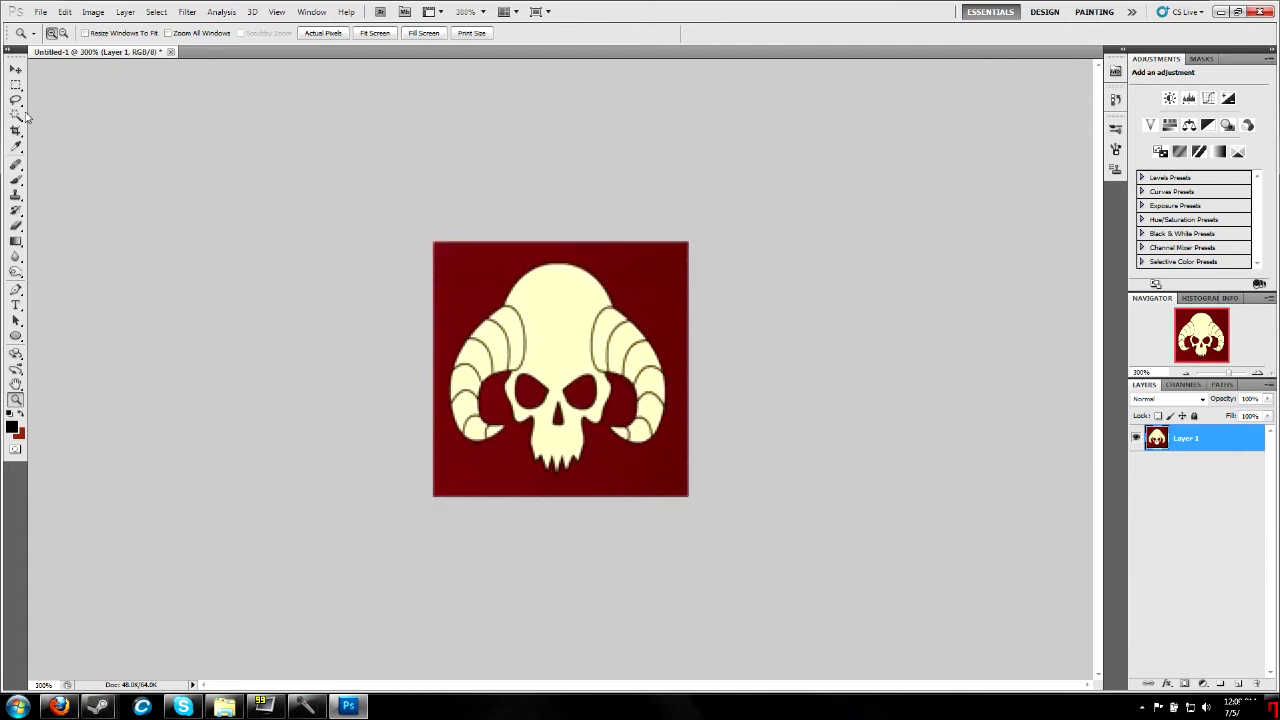
{"action": "left_click", "coordinate": [16, 115]}
{"action": "left_click", "coordinate": [470, 460]}
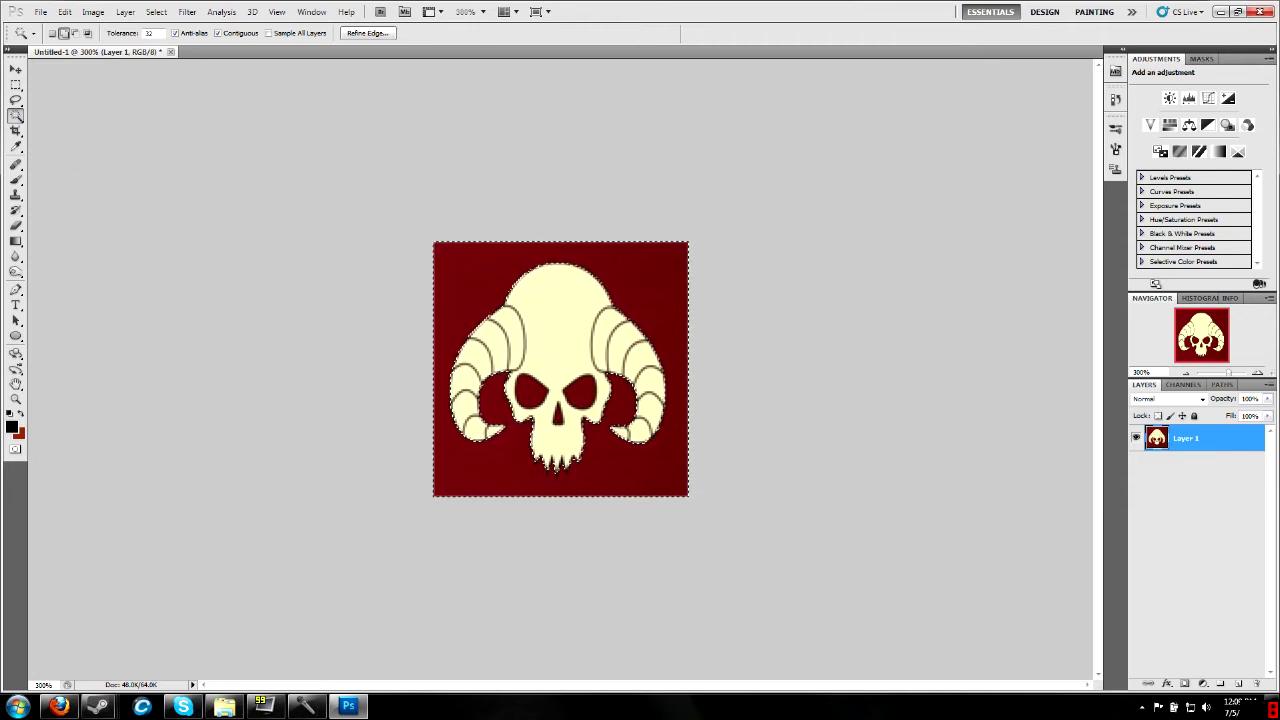
Delete the red background, both eye-socket fills and the nose, then deselect
{"action": "key", "text": "Delete"}
{"action": "left_click", "coordinate": [530, 390]}
{"action": "key", "text": "Delete"}
{"action": "left_click", "coordinate": [580, 392]}
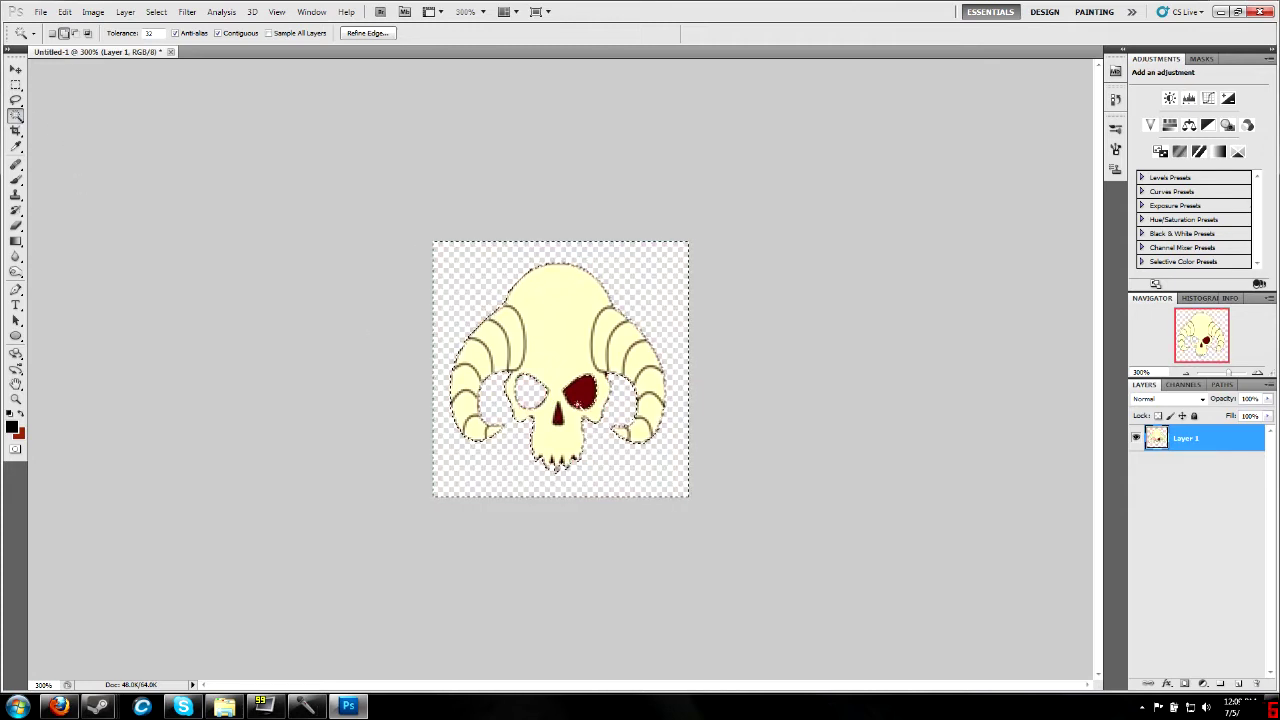
{"action": "key", "text": "Delete"}
{"action": "left_click", "coordinate": [556, 415]}
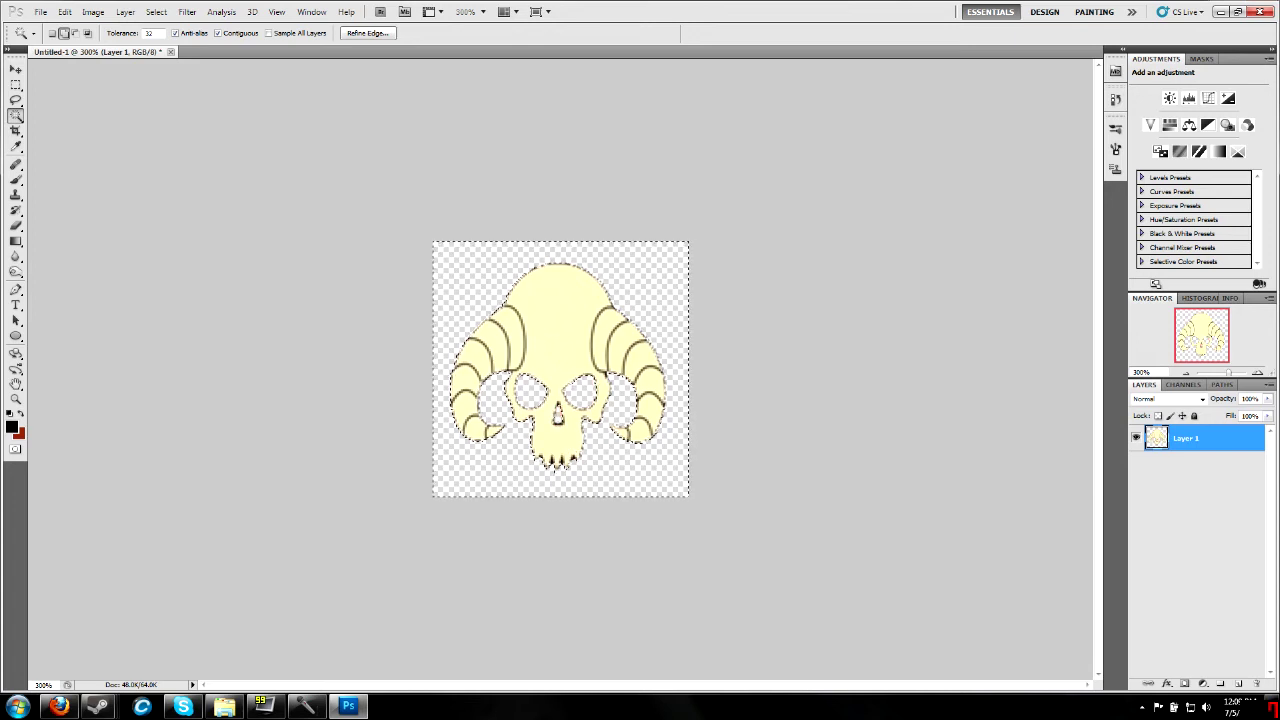
{"action": "key", "text": "Delete"}
{"action": "key", "text": "ctrl+d"}
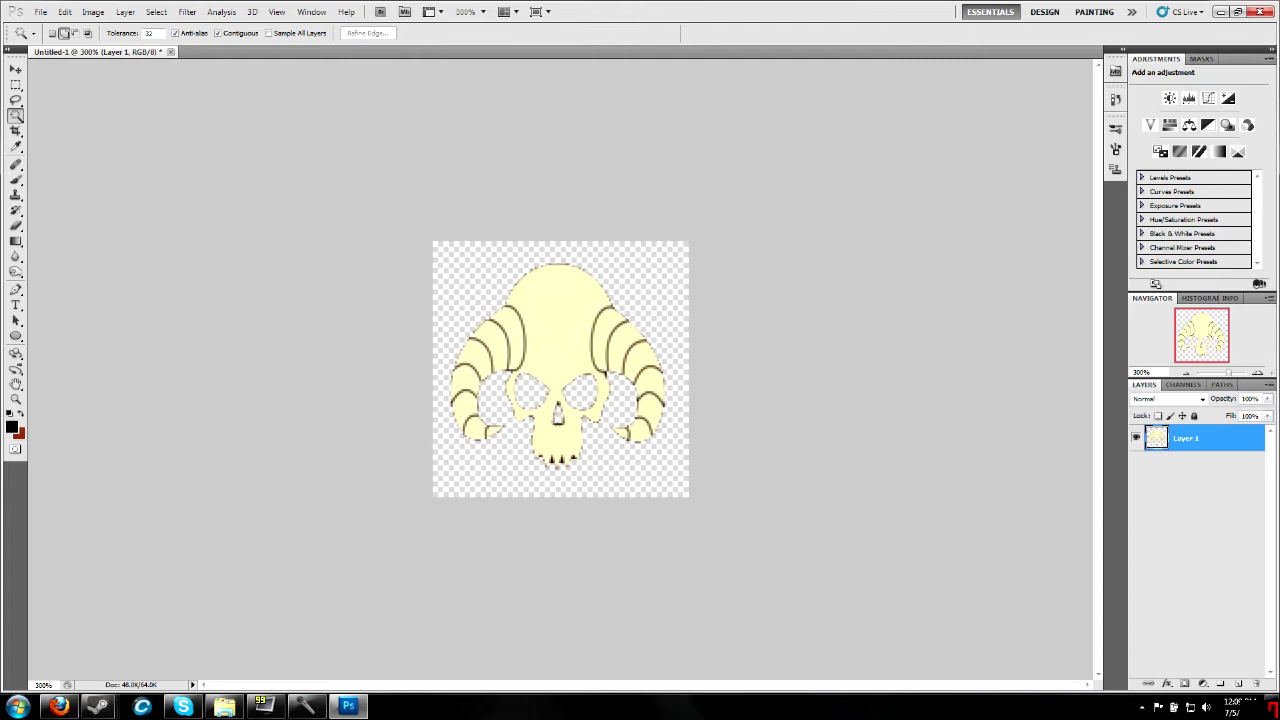
Lower the skull layer's opacity to 74%
{"action": "left_click", "coordinate": [1268, 399]}
{"action": "left_click_drag", "start_coordinate": [1267, 413], "coordinate": [1250, 414]}
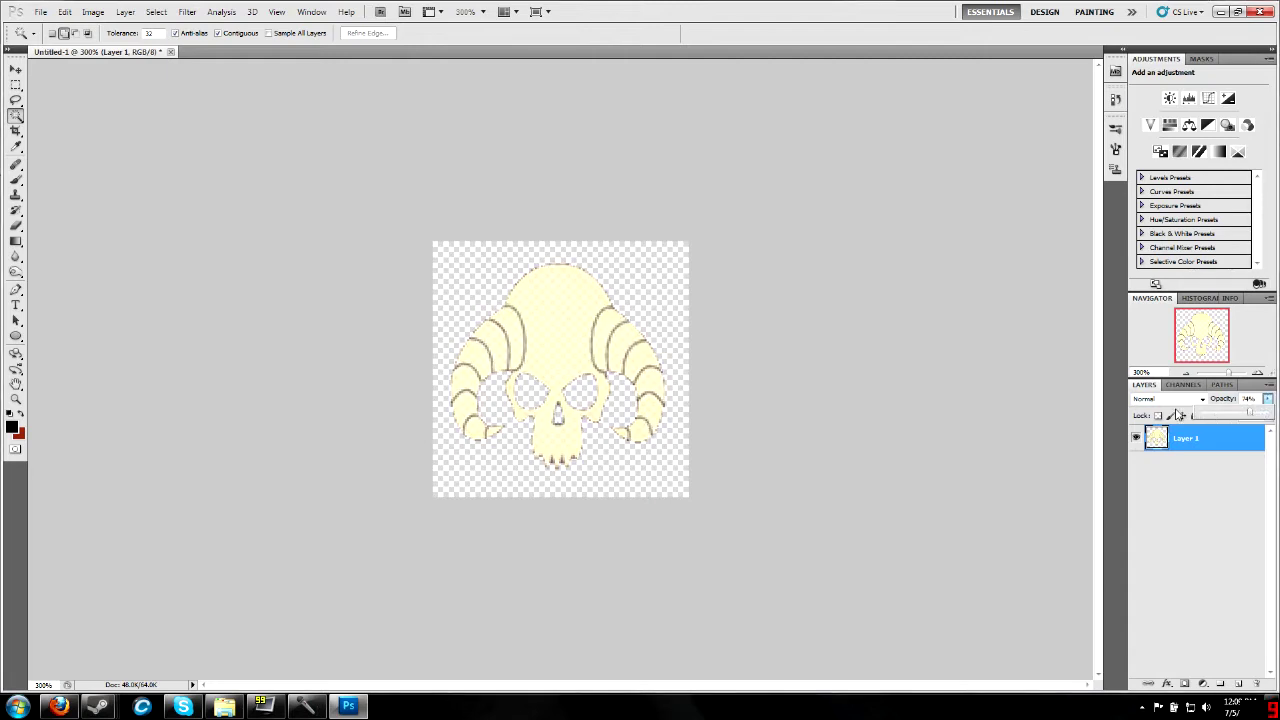
{"action": "key", "text": "e"}
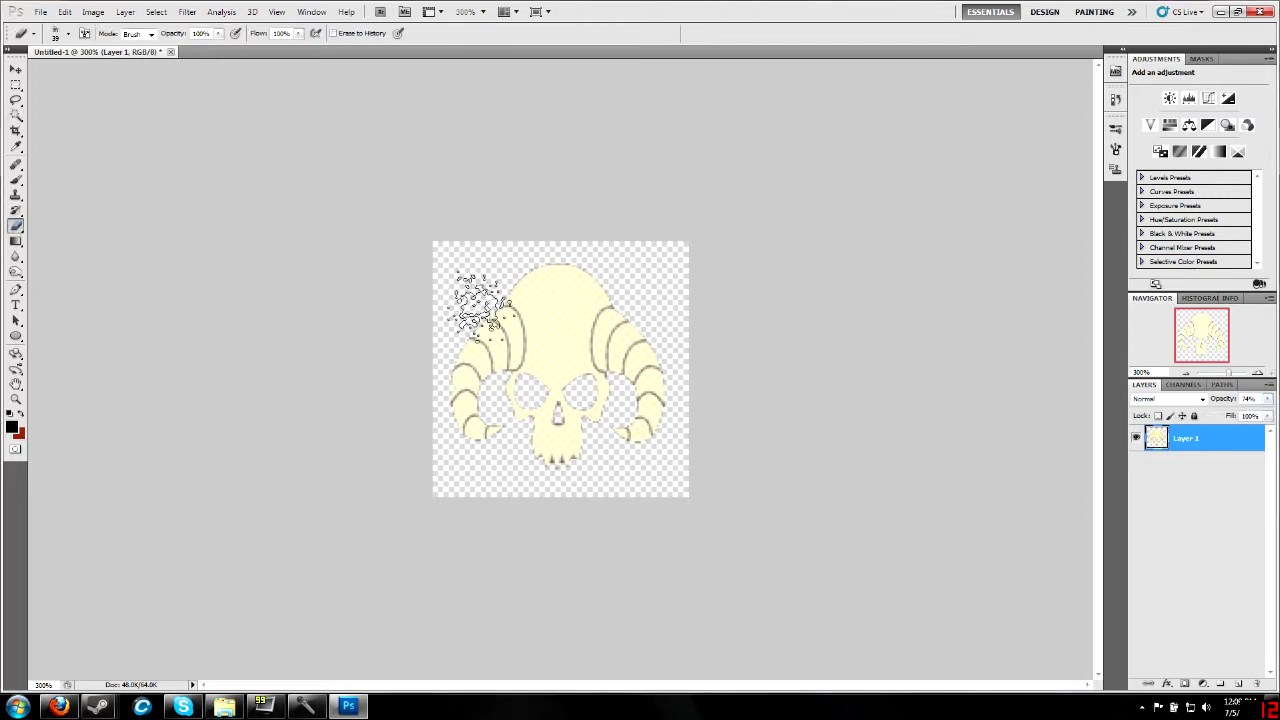
Erase scattered patches at the top-left horn and top right with a 44 px scattered brush
{"action": "right_click", "coordinate": [486, 306]}
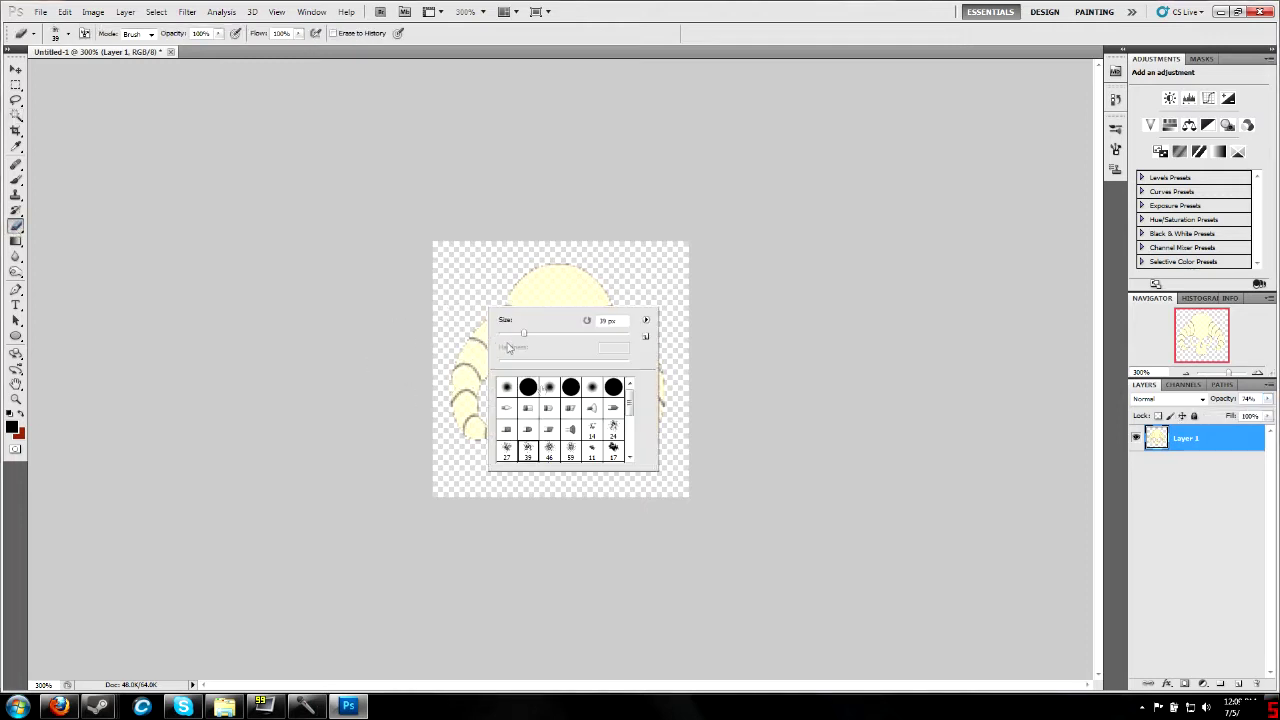
{"action": "scroll", "coordinate": [552, 430], "scroll_direction": "down", "scroll_amount": 1}
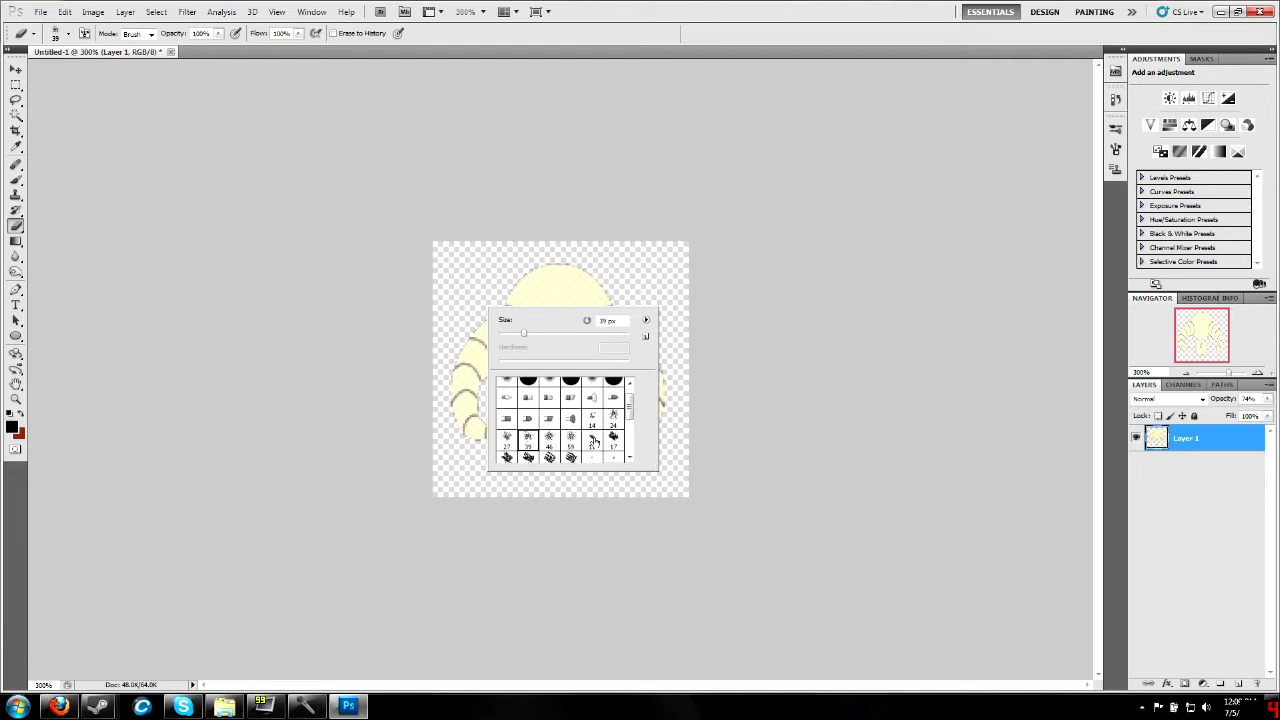
{"action": "left_click", "coordinate": [571, 440]}
{"action": "left_click_drag", "start_coordinate": [536, 333], "coordinate": [527, 333]}
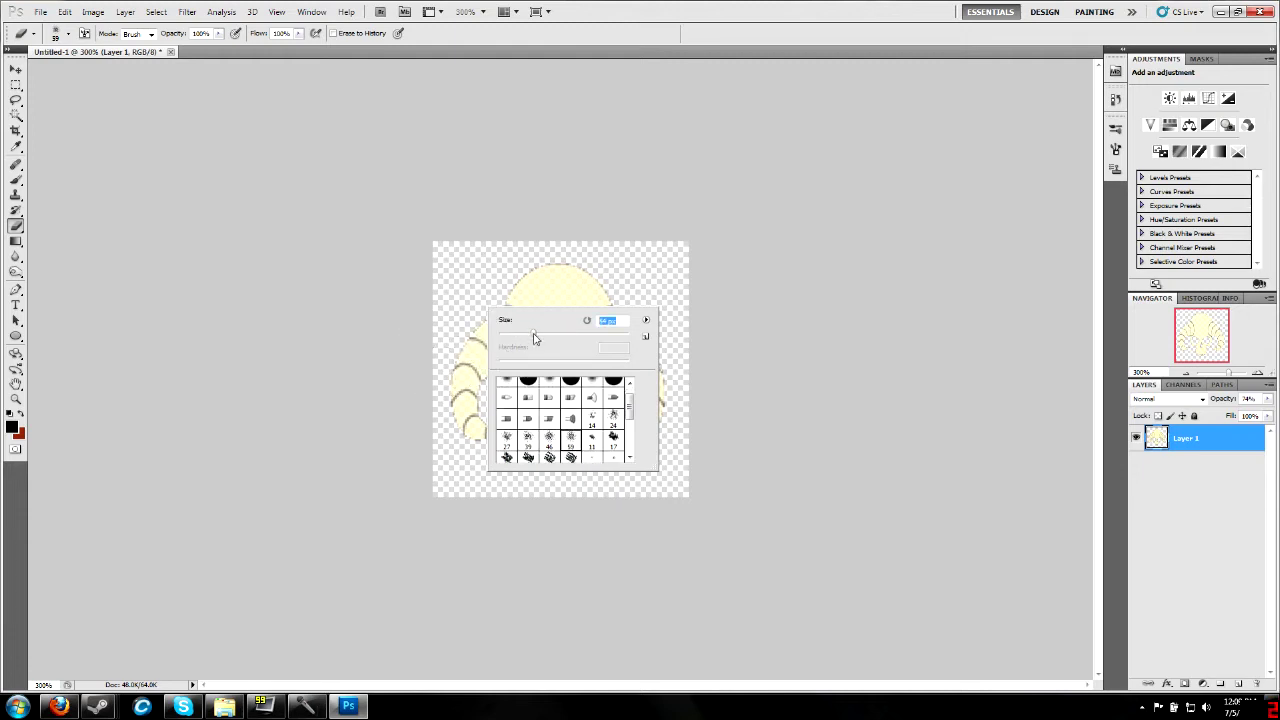
{"action": "left_click", "coordinate": [642, 47]}
{"action": "left_click_drag", "start_coordinate": [500, 240], "coordinate": [475, 290]}
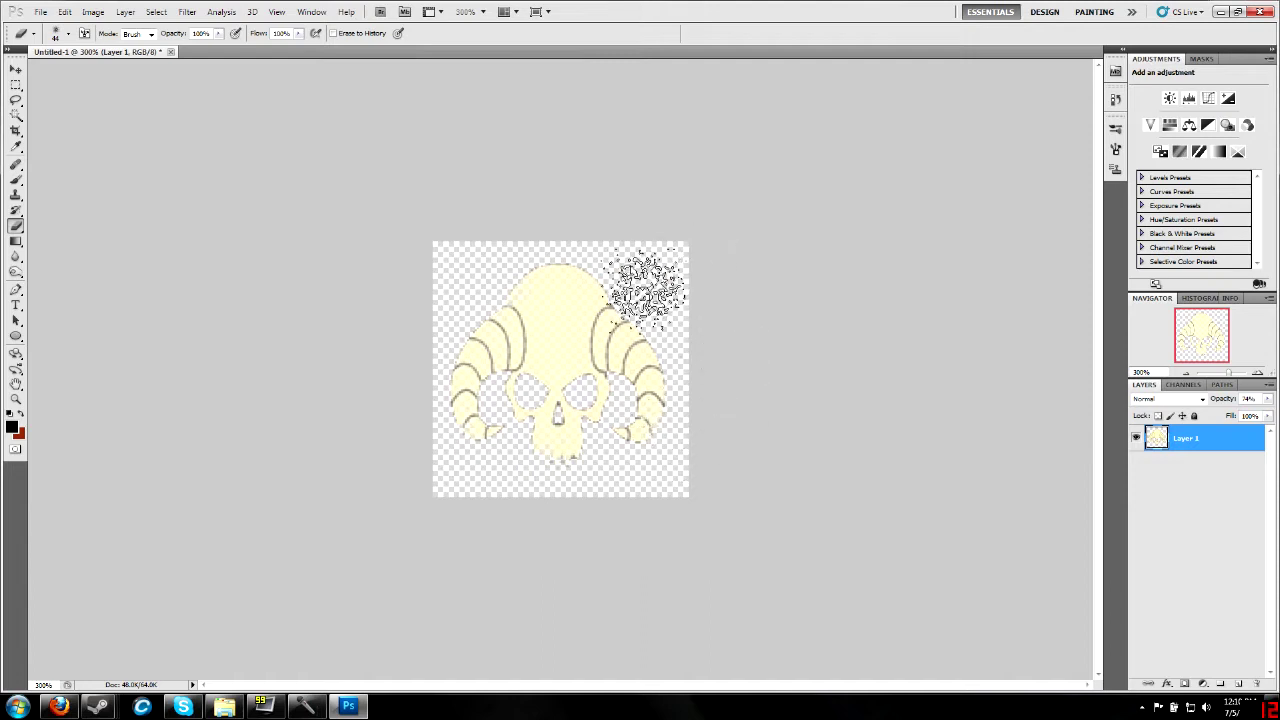
{"action": "left_click_drag", "start_coordinate": [650, 292], "coordinate": [645, 288]}
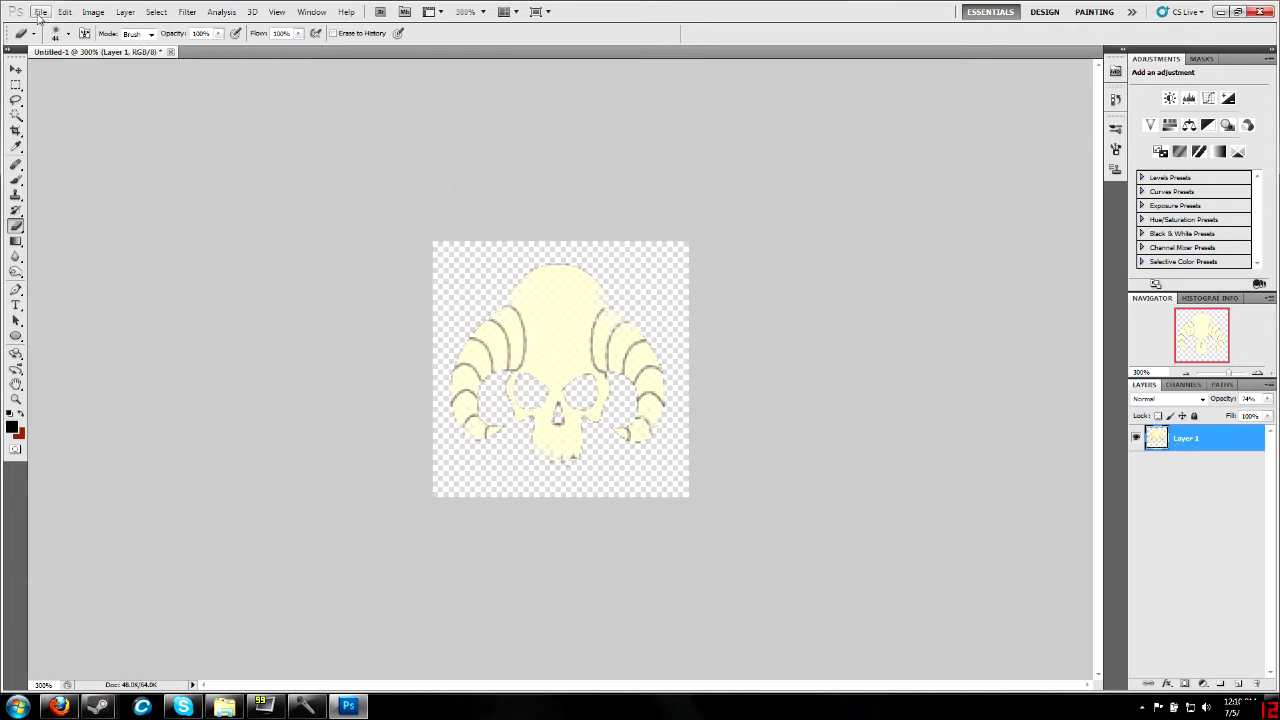
Start Save As with PNG chosen as the file format
{"action": "left_click", "coordinate": [40, 12]}
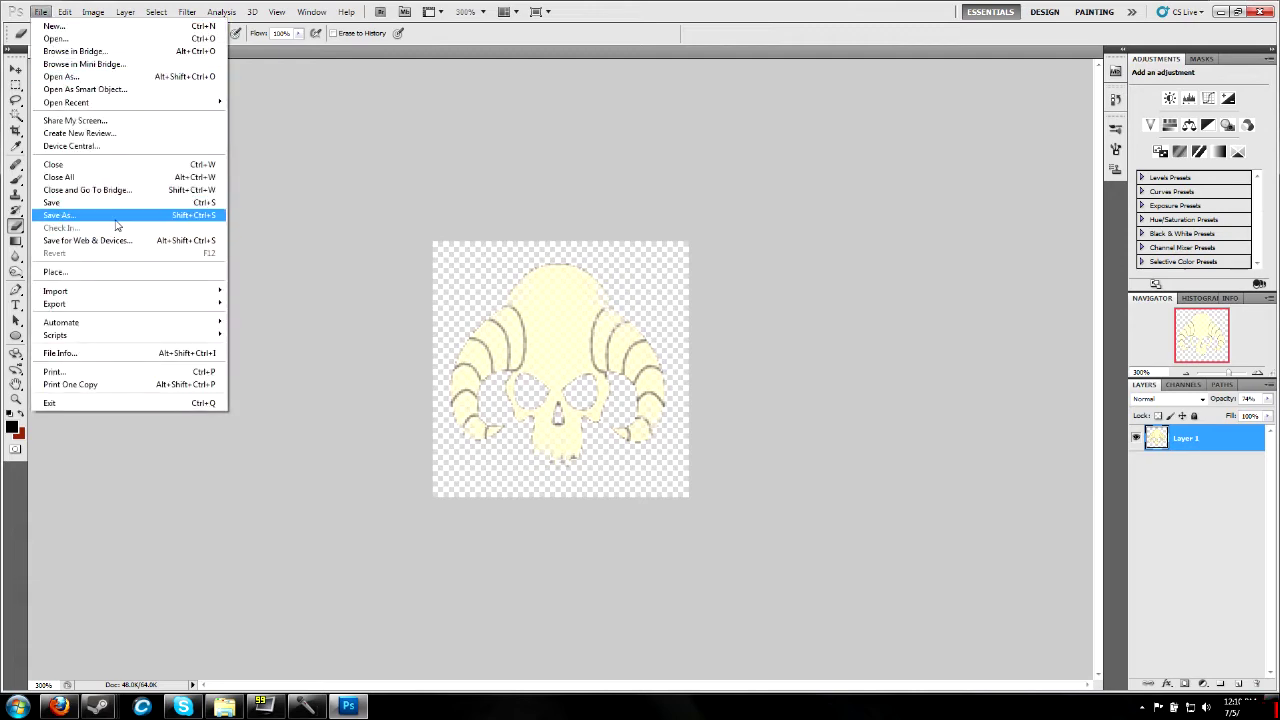
{"action": "left_click", "coordinate": [116, 218]}
{"action": "left_click", "coordinate": [678, 352]}
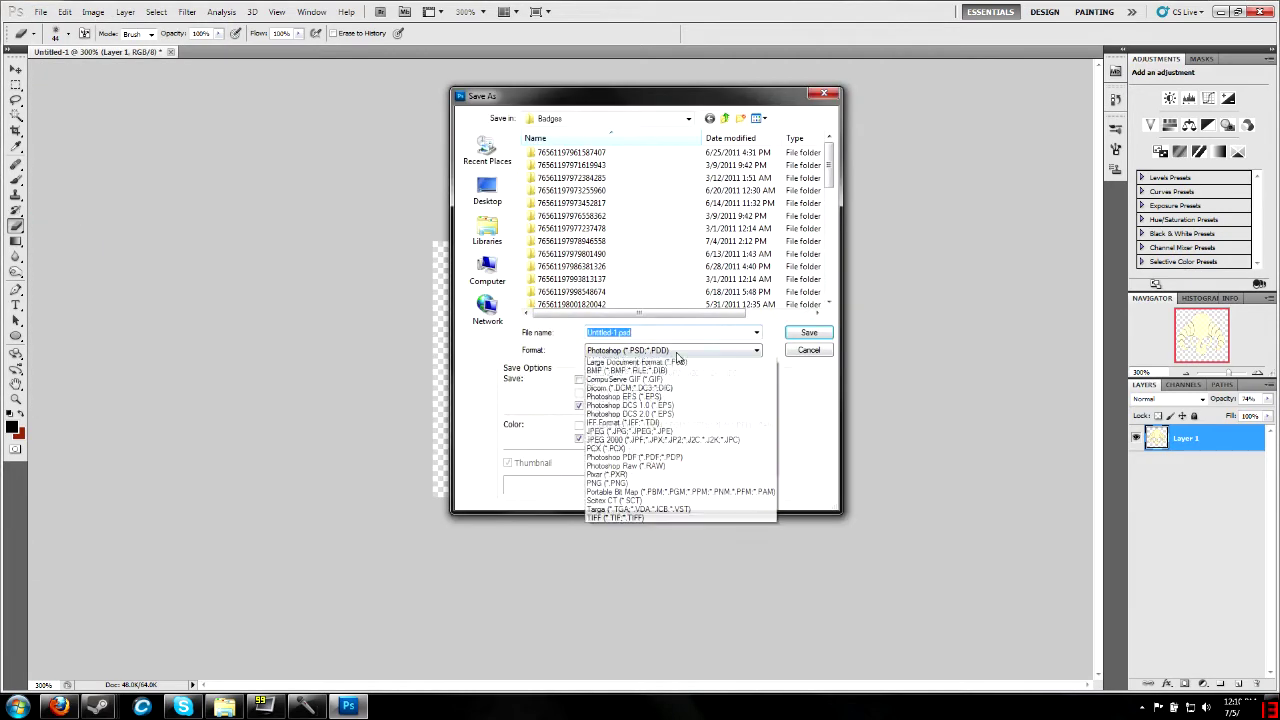
{"action": "left_click", "coordinate": [646, 492]}
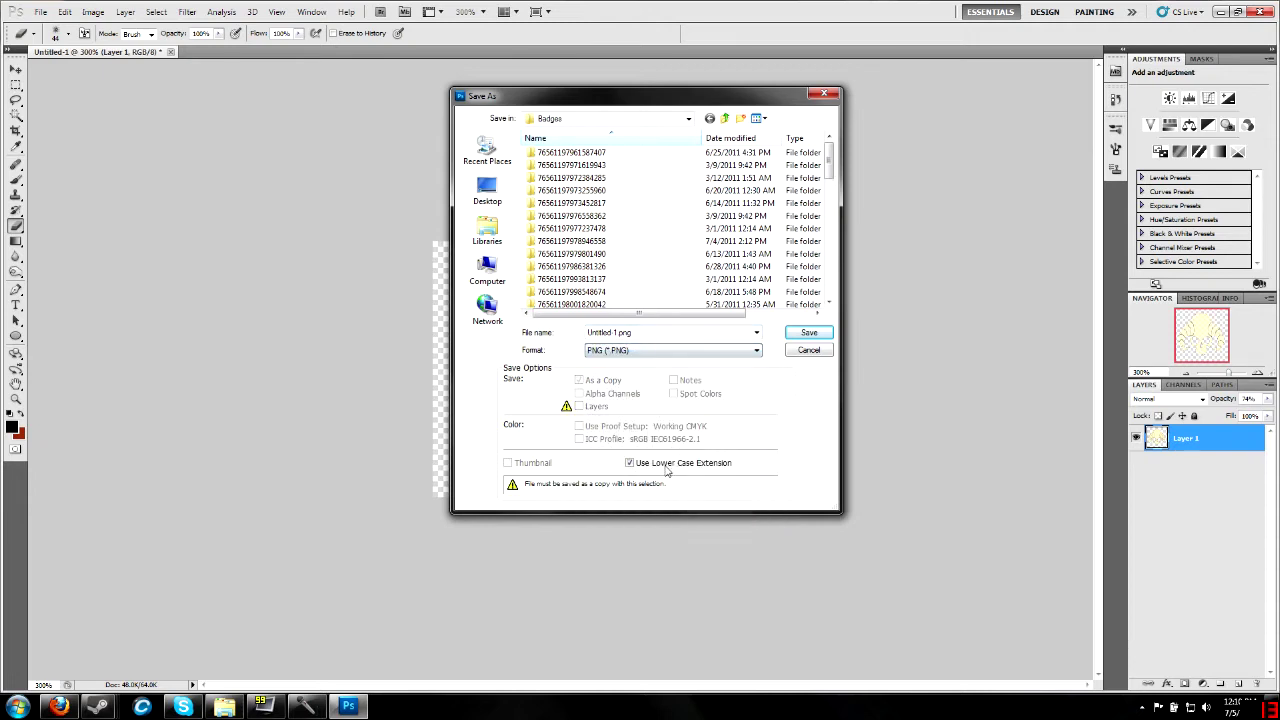
Browse to C: > Users > My Documents > My Games > Dawn of War II - Retribution > Badges
{"action": "left_click", "coordinate": [487, 190]}
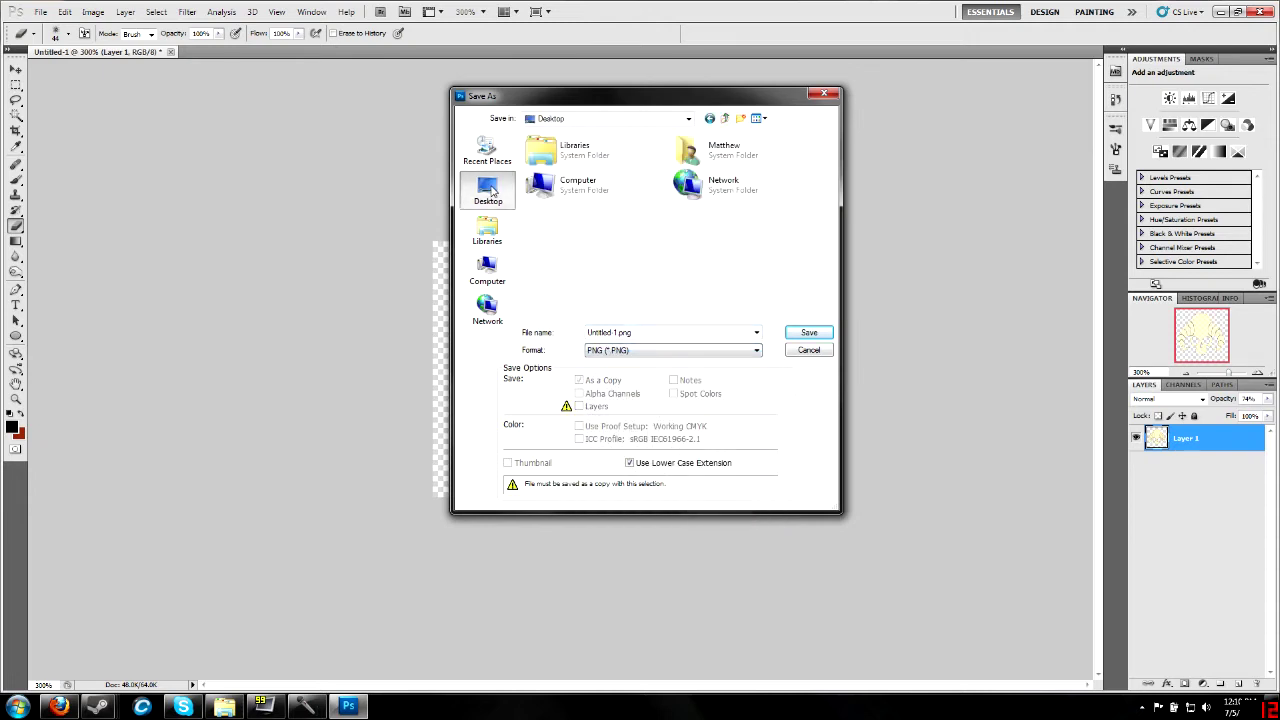
{"action": "double_click", "coordinate": [590, 196]}
{"action": "double_click", "coordinate": [590, 165]}
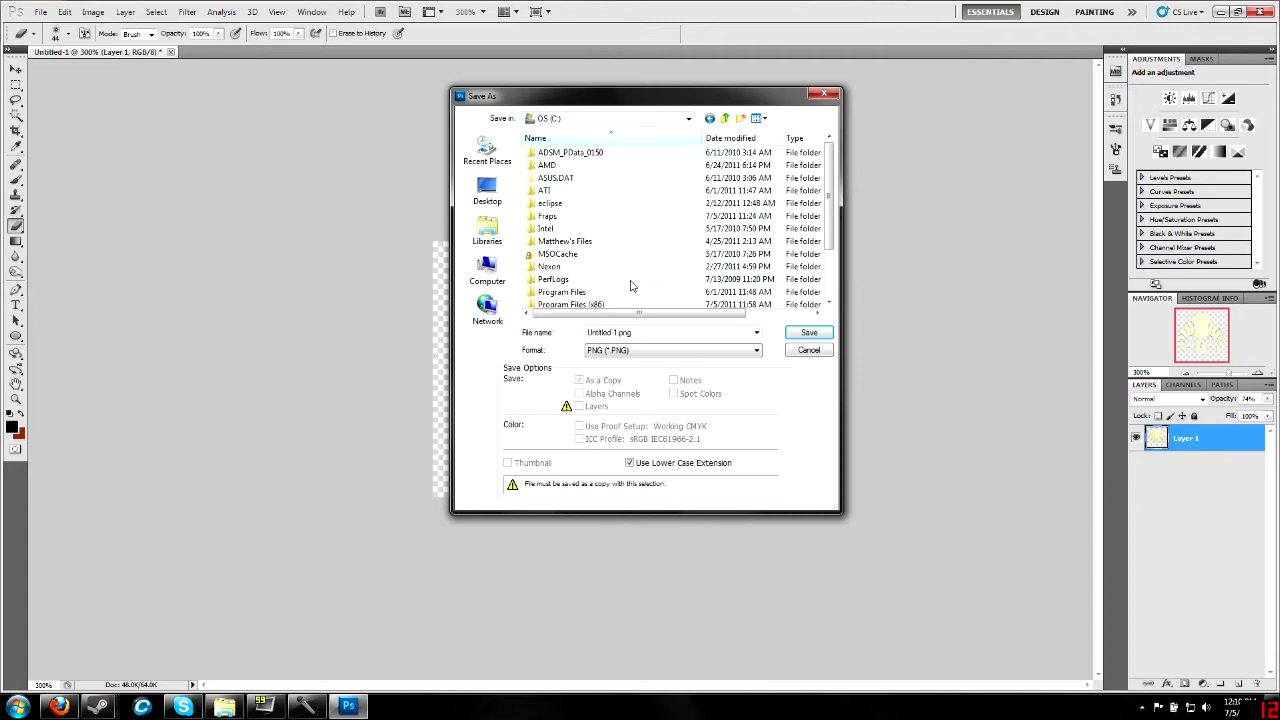
{"action": "scroll", "coordinate": [669, 286], "scroll_direction": "down", "scroll_amount": 2}
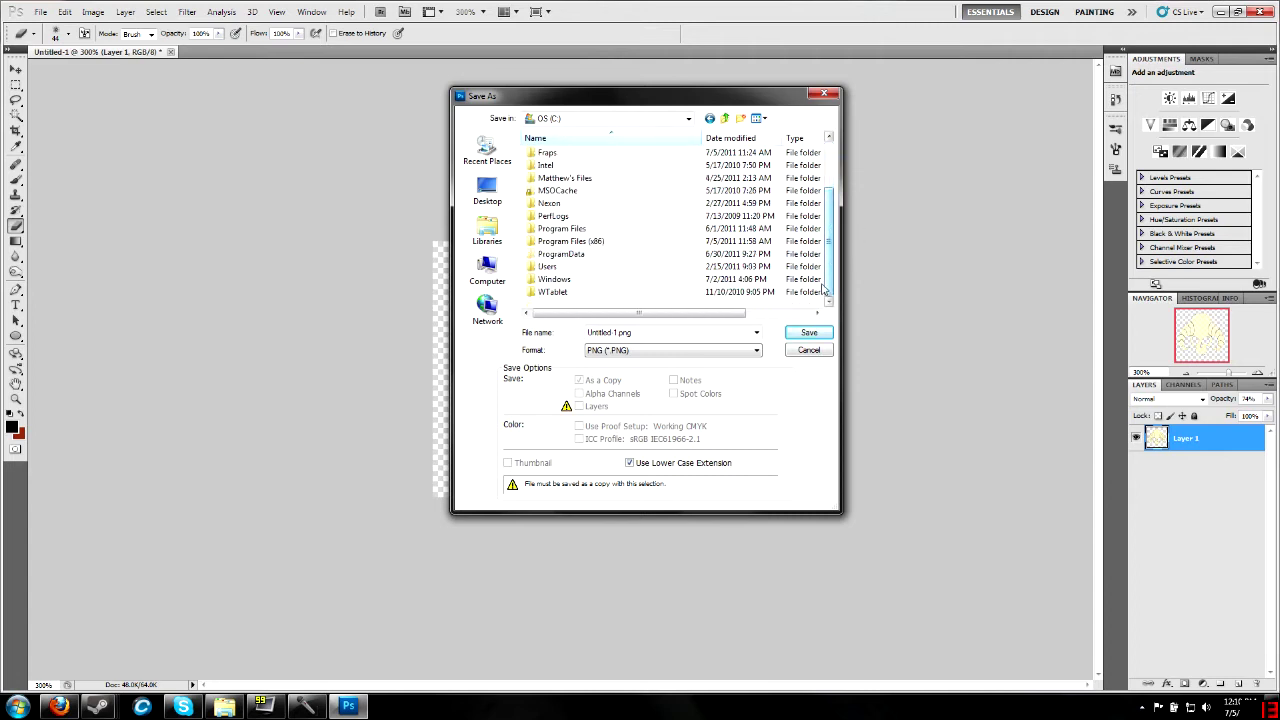
{"action": "double_click", "coordinate": [583, 267]}
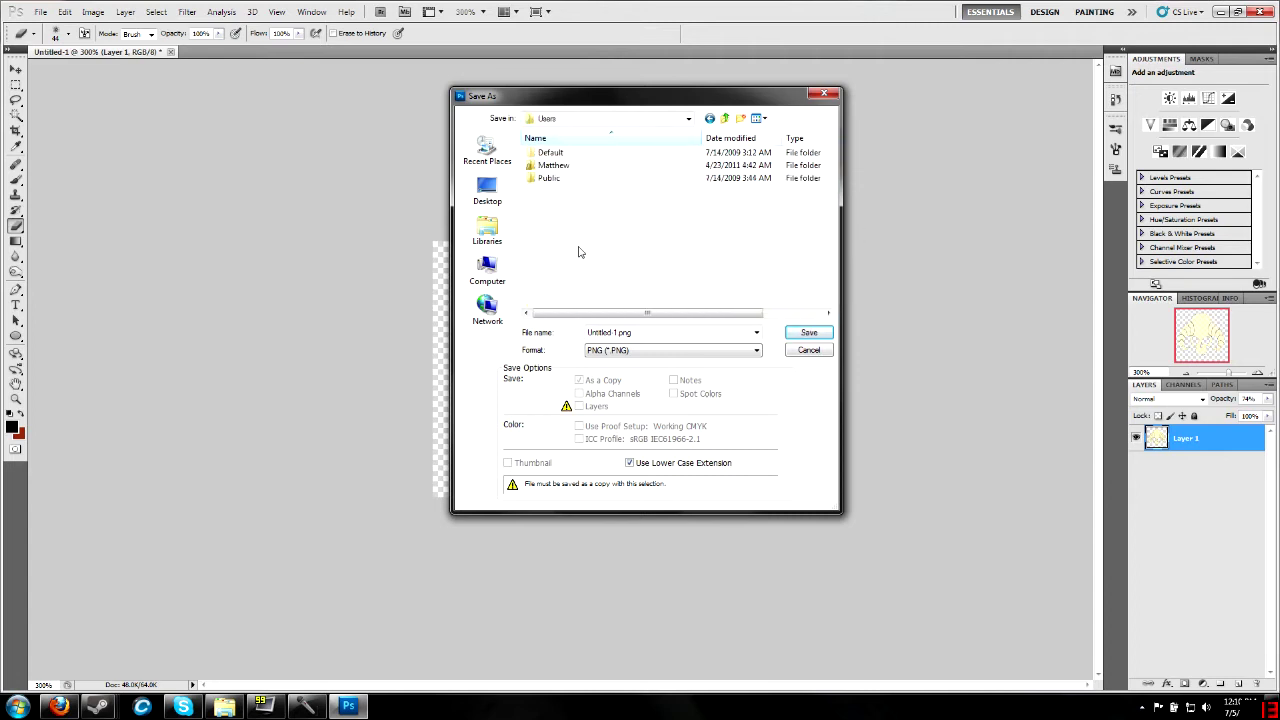
{"action": "double_click", "coordinate": [555, 165]}
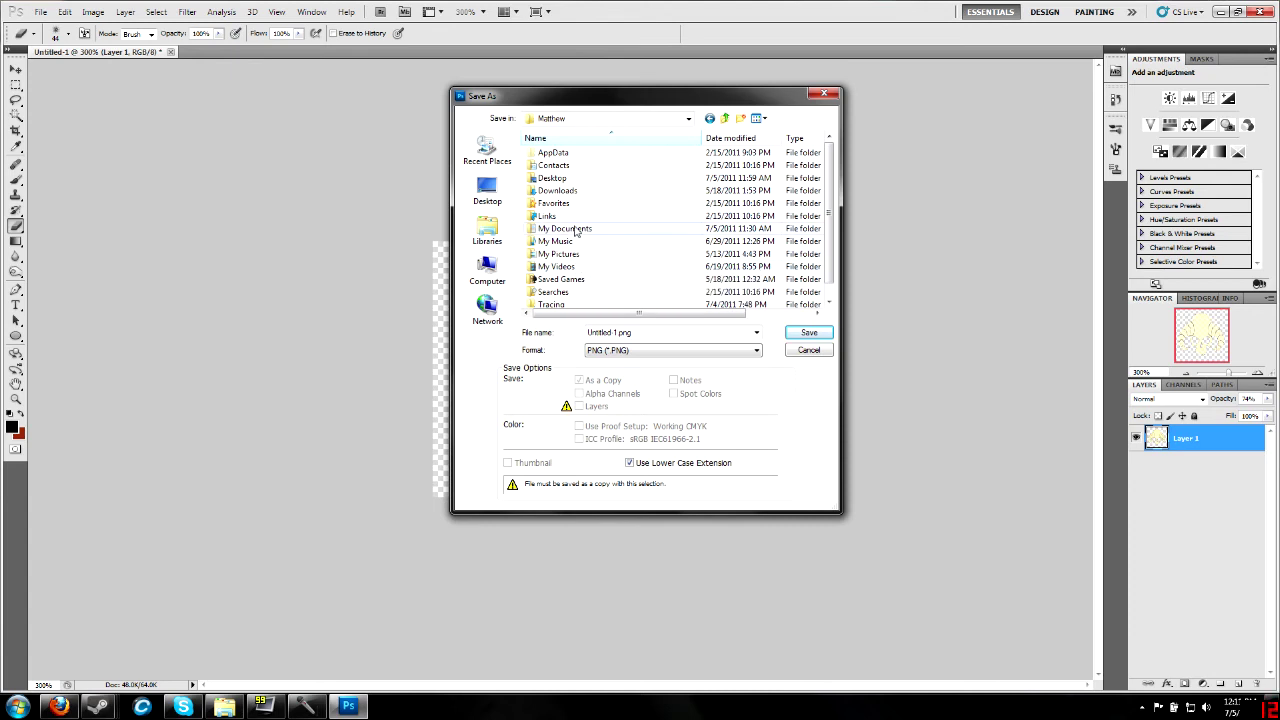
{"action": "double_click", "coordinate": [584, 230]}
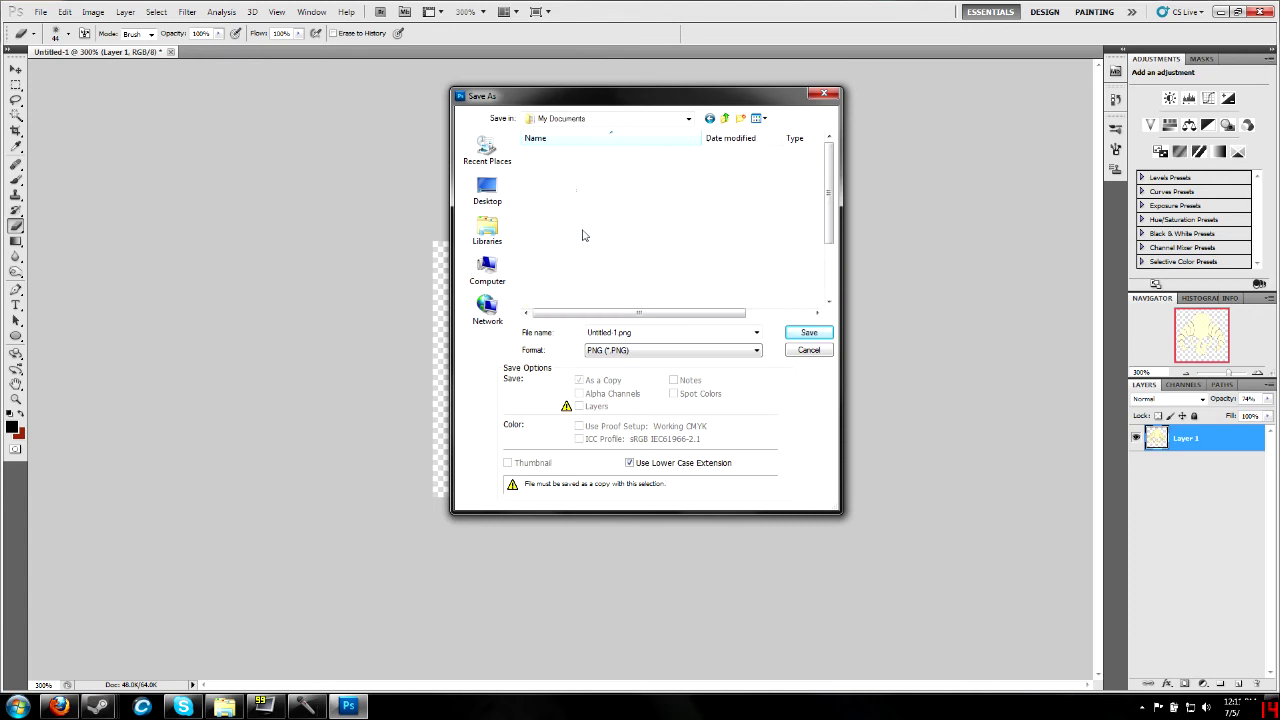
{"action": "scroll", "coordinate": [607, 251], "scroll_direction": "down", "scroll_amount": 2}
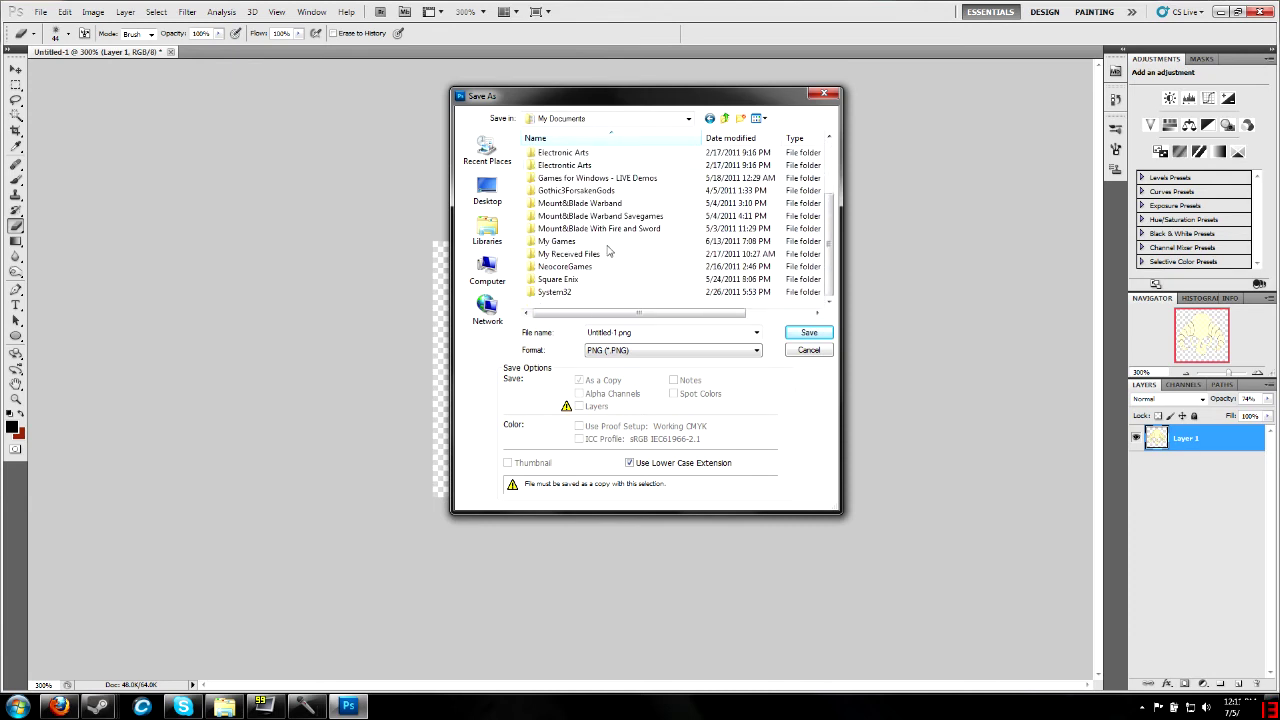
{"action": "double_click", "coordinate": [571, 243]}
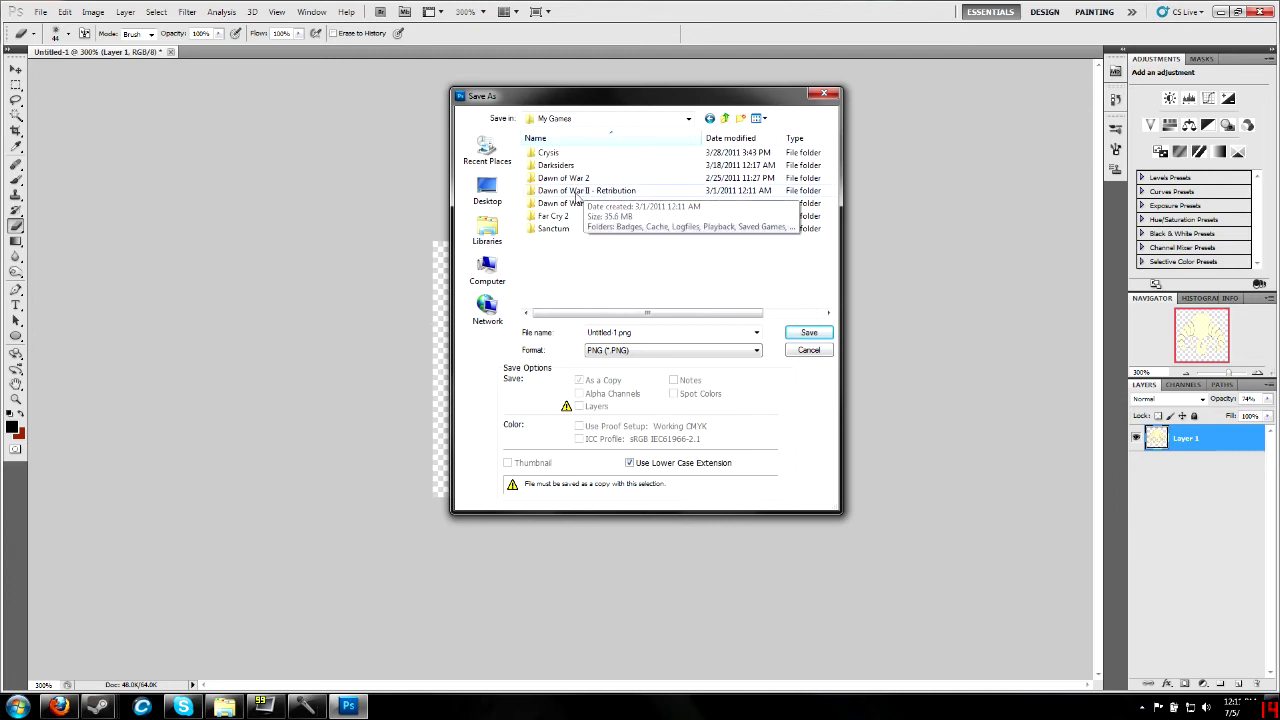
{"action": "left_click", "coordinate": [598, 195]}
{"action": "double_click", "coordinate": [598, 192]}
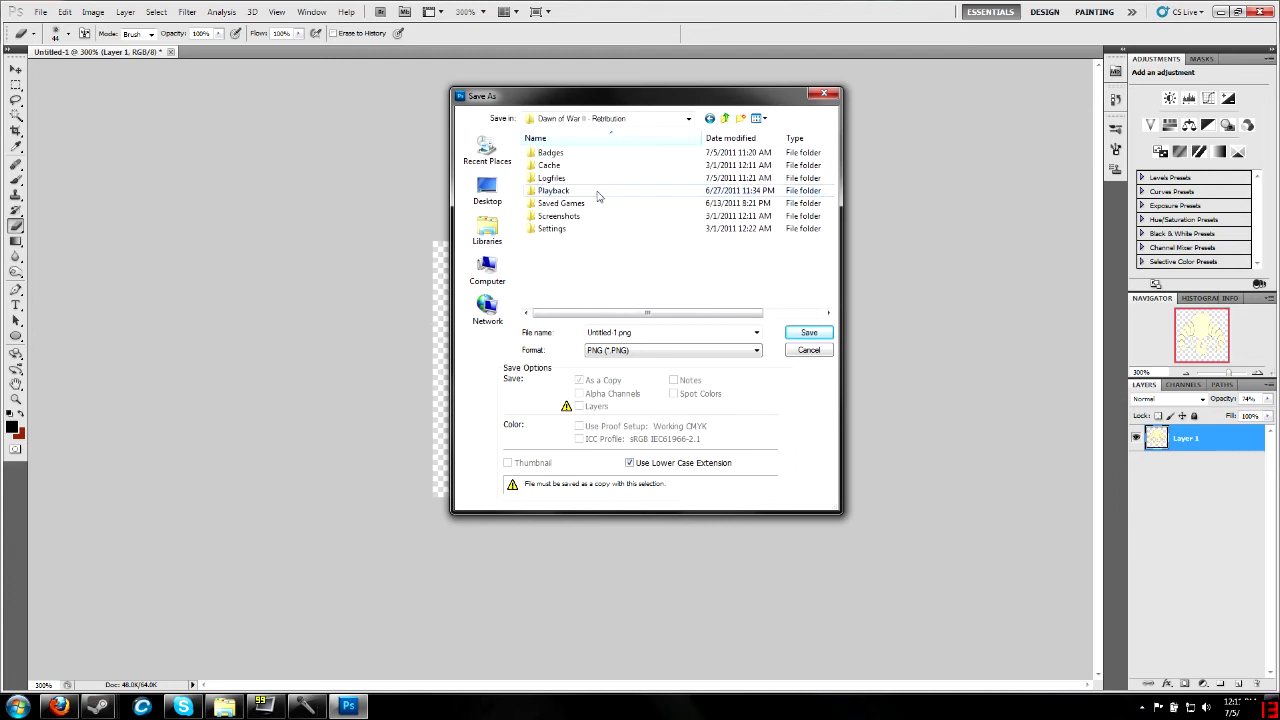
{"action": "double_click", "coordinate": [556, 153]}
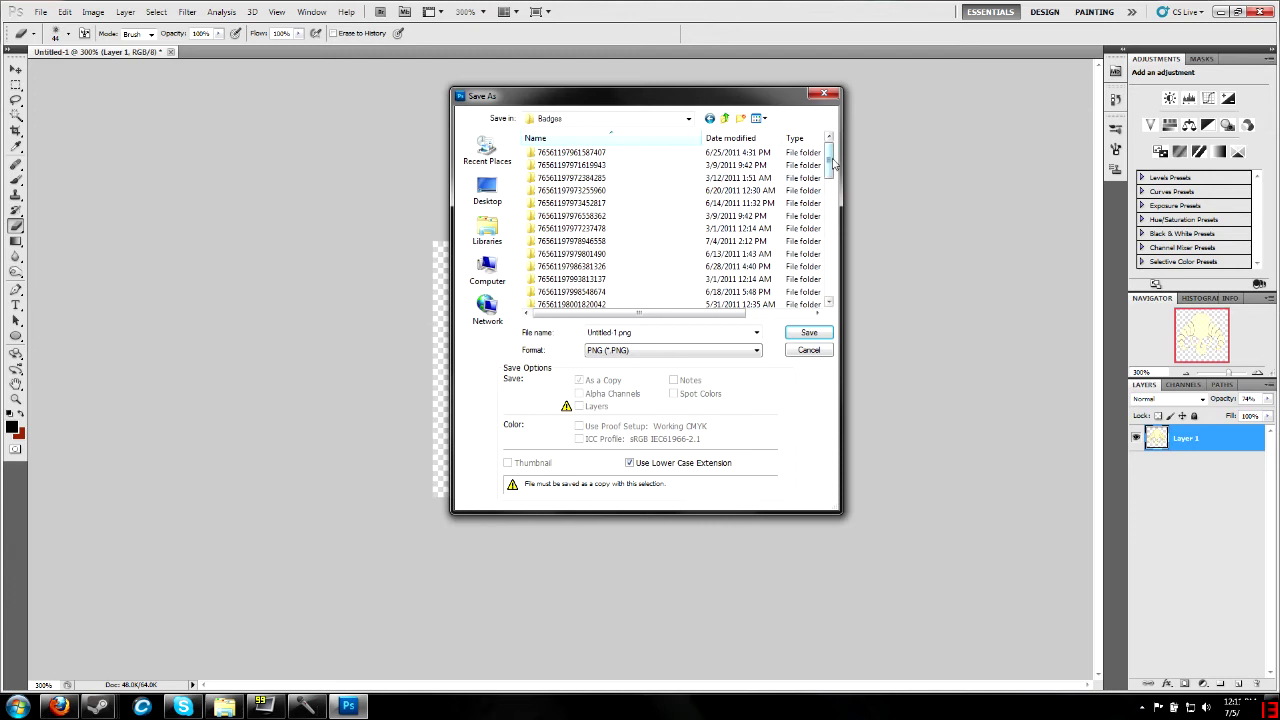
{"action": "left_click_drag", "start_coordinate": [833, 165], "coordinate": [829, 181]}
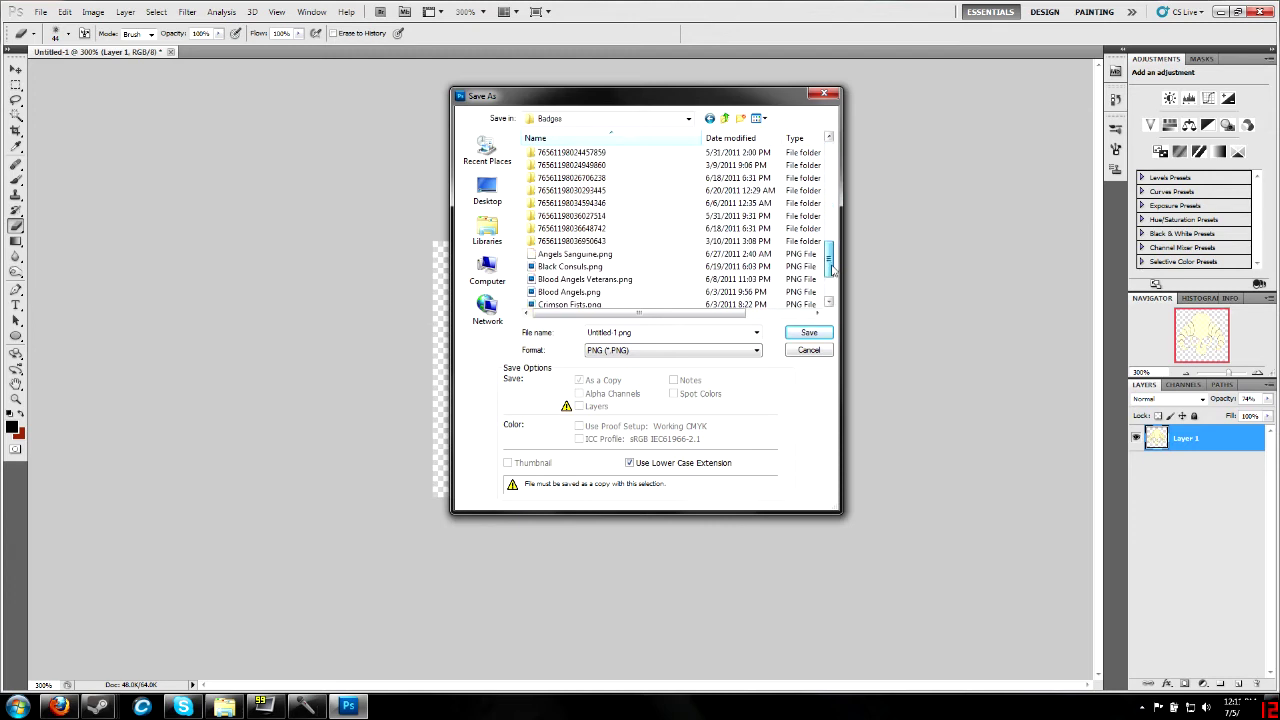
Save the skull as Exorcists.png in Badges, overwriting the old Exorcists badge
{"action": "scroll", "coordinate": [831, 268], "scroll_direction": "down", "scroll_amount": 2}
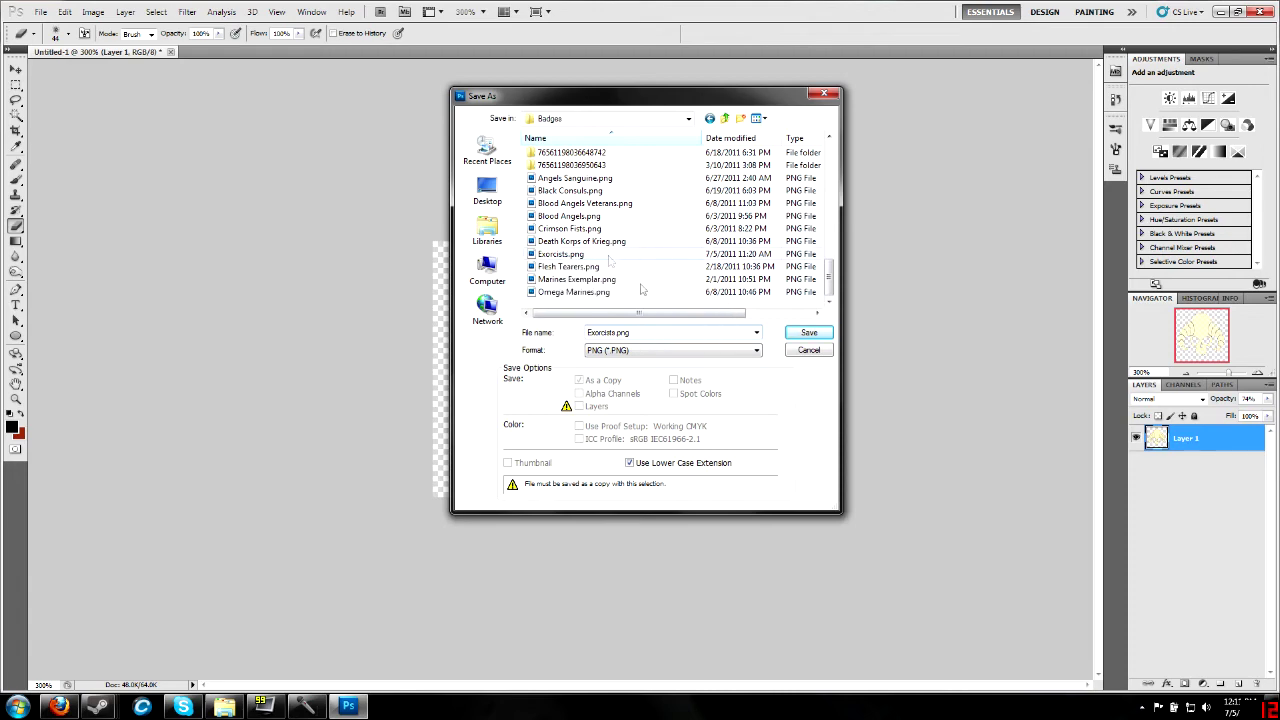
{"action": "left_click", "coordinate": [805, 336]}
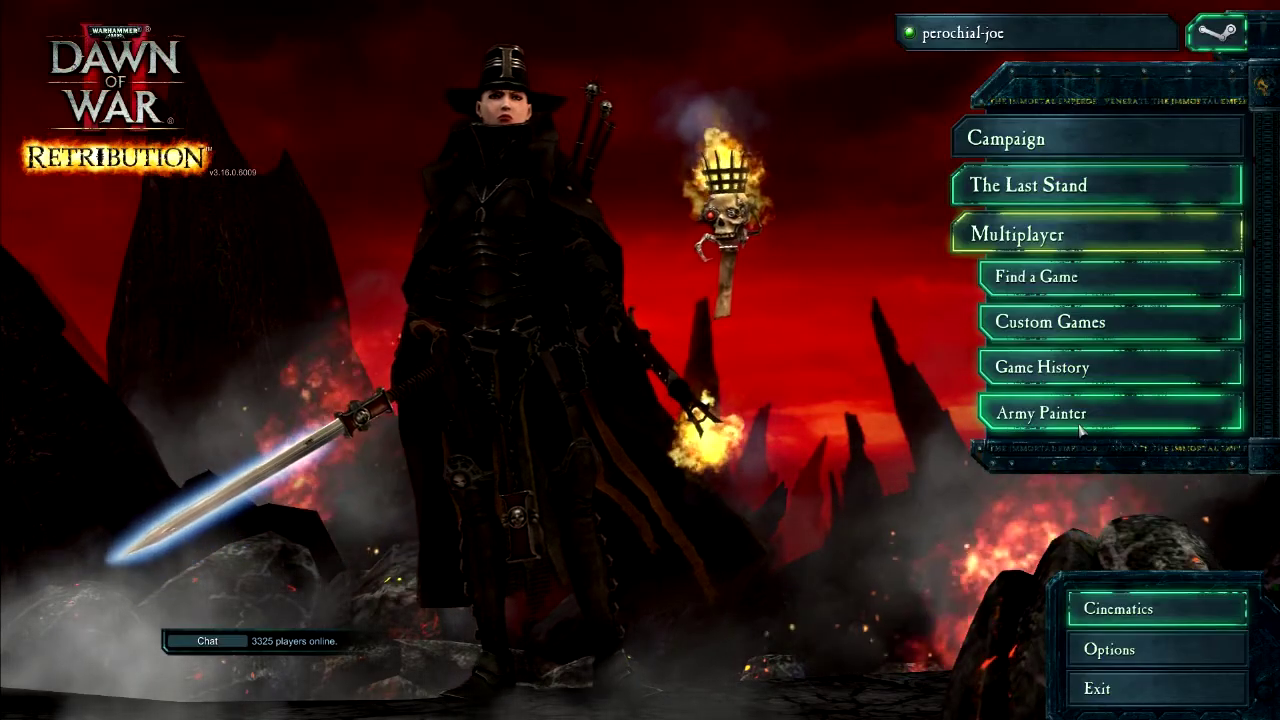
In Army Painter, pick the horned skull as the Exorcists chapter badge
{"action": "left_click", "coordinate": [1080, 428]}
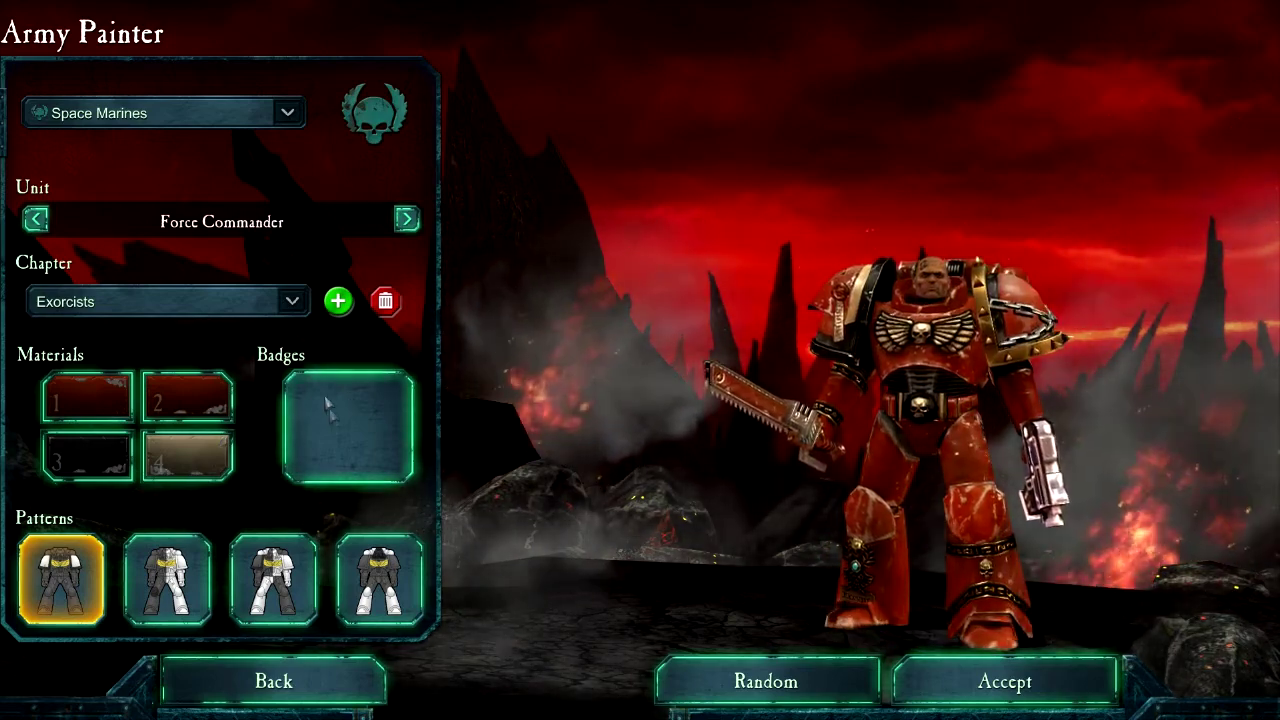
{"action": "left_click", "coordinate": [329, 408]}
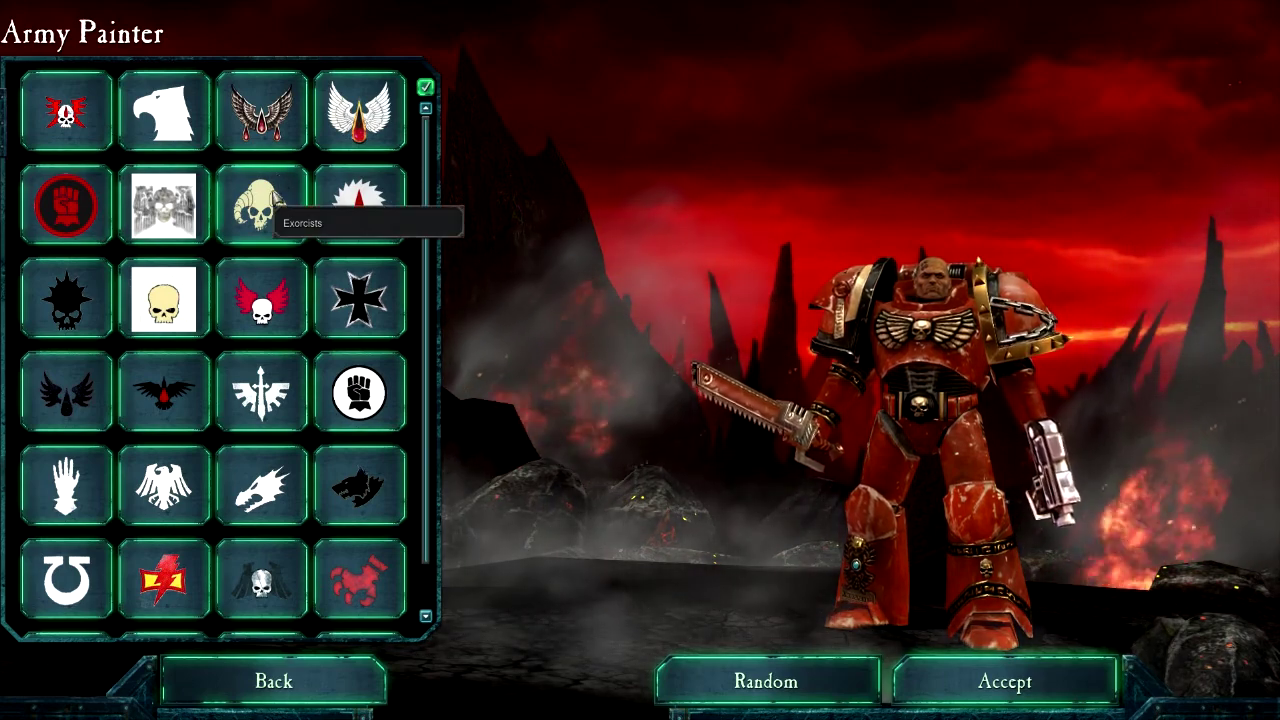
{"action": "left_click", "coordinate": [270, 205]}
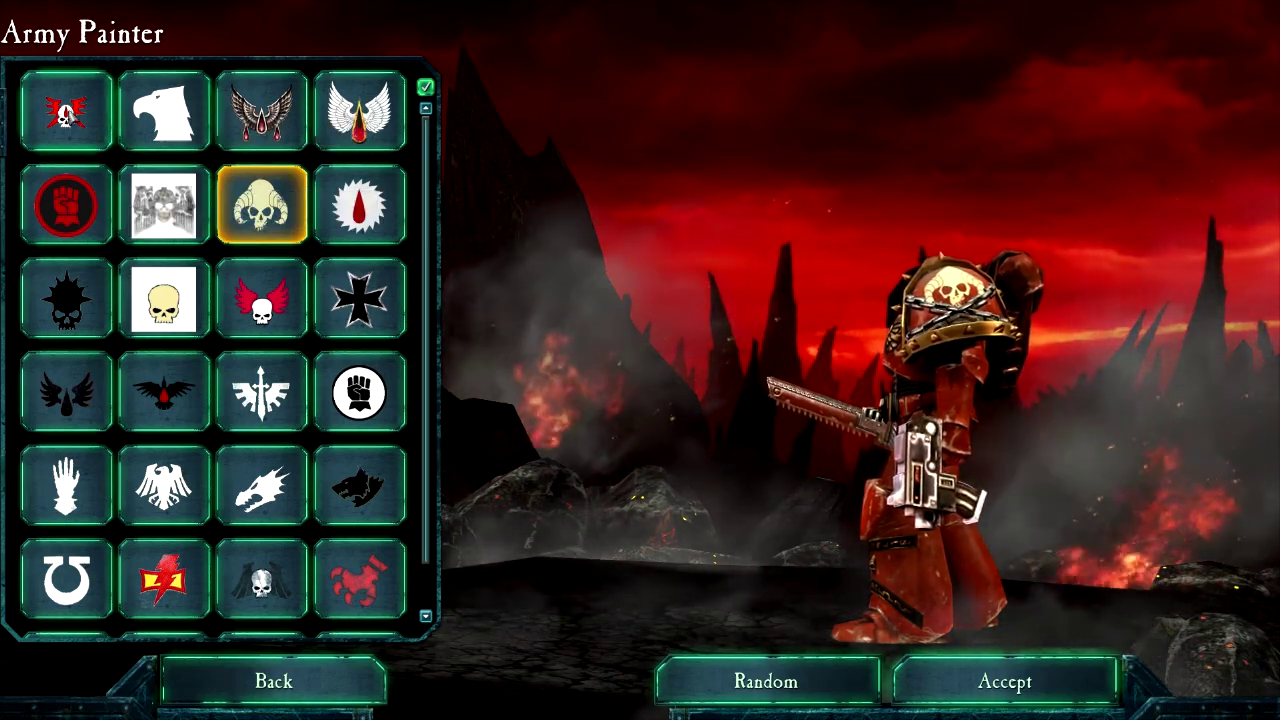
{"action": "key", "text": "Escape"}
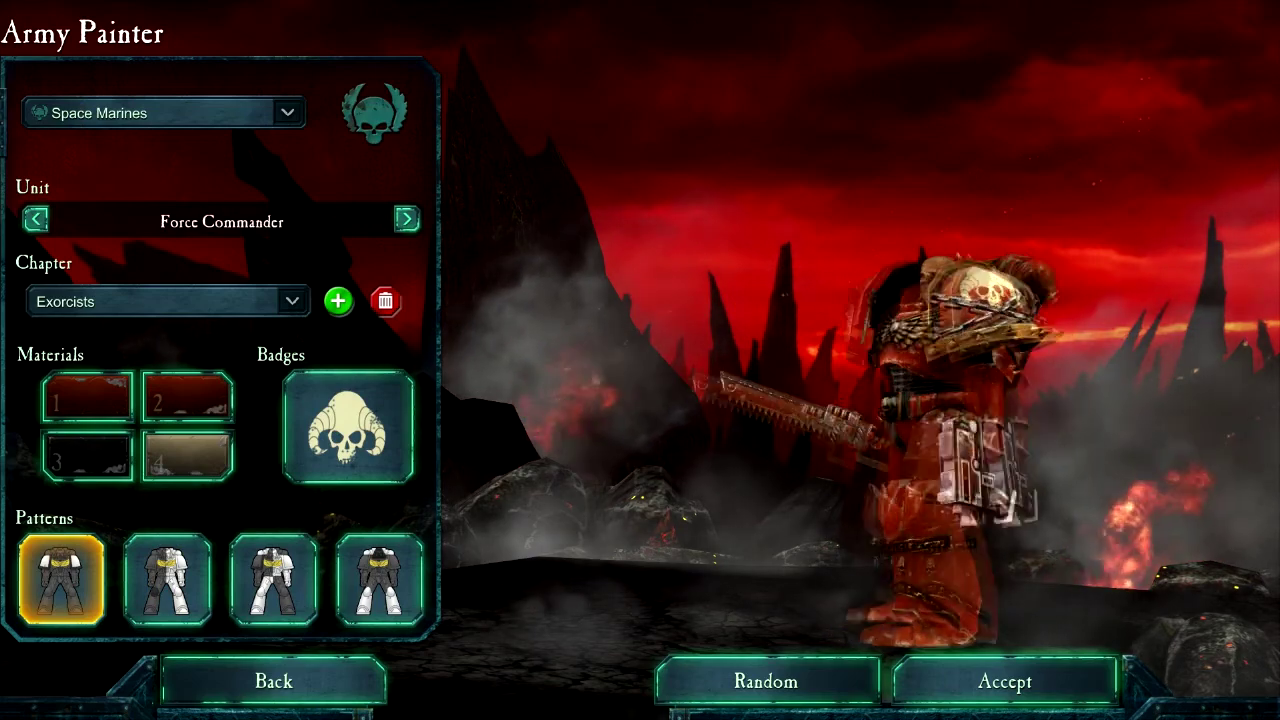
Accept the Army Painter changes, preview the Captain hero in Find a Game, then back out
{"action": "left_click", "coordinate": [1057, 686]}
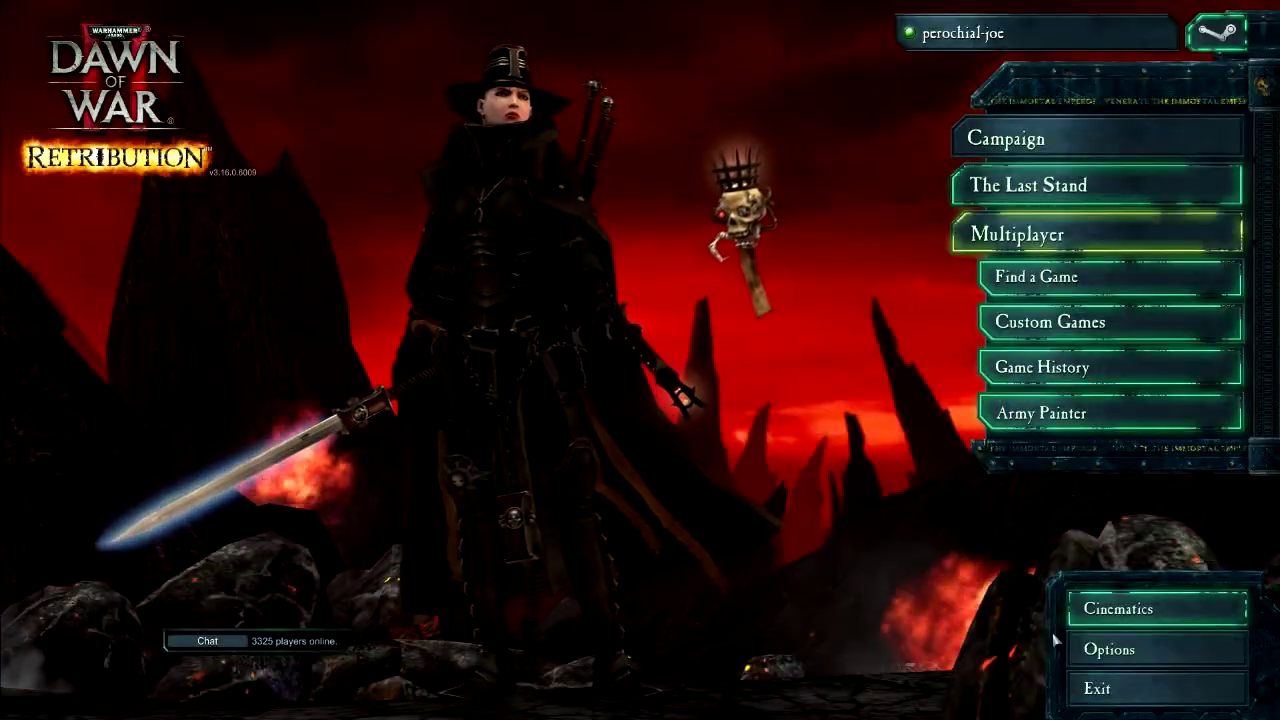
{"action": "left_click", "coordinate": [1107, 285]}
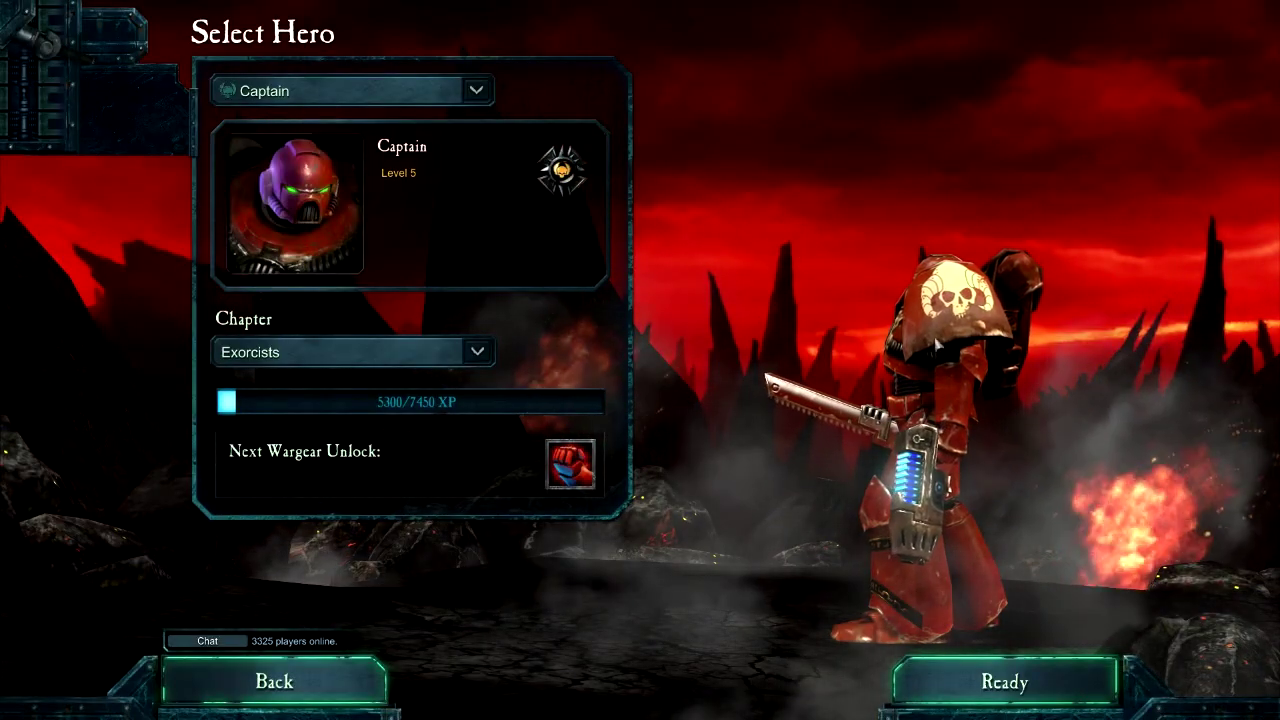
{"action": "left_click", "coordinate": [1006, 662]}
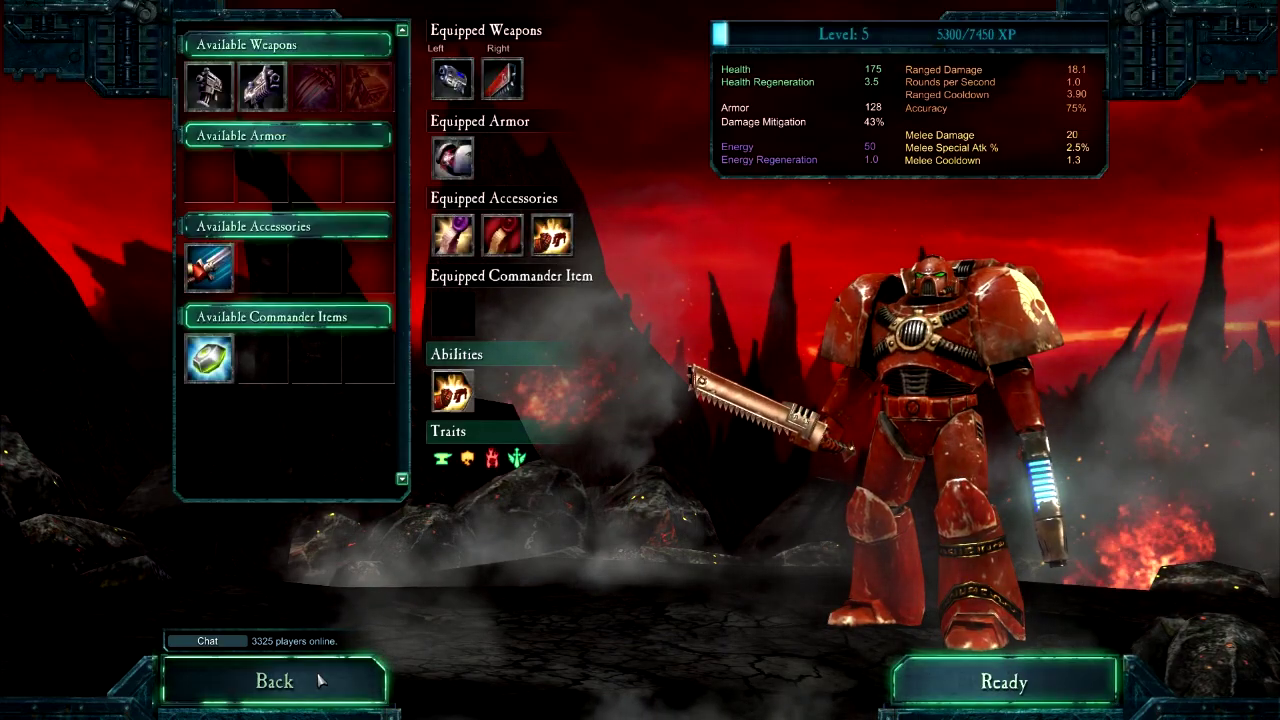
{"action": "left_click", "coordinate": [320, 681]}
{"action": "left_click", "coordinate": [320, 681]}
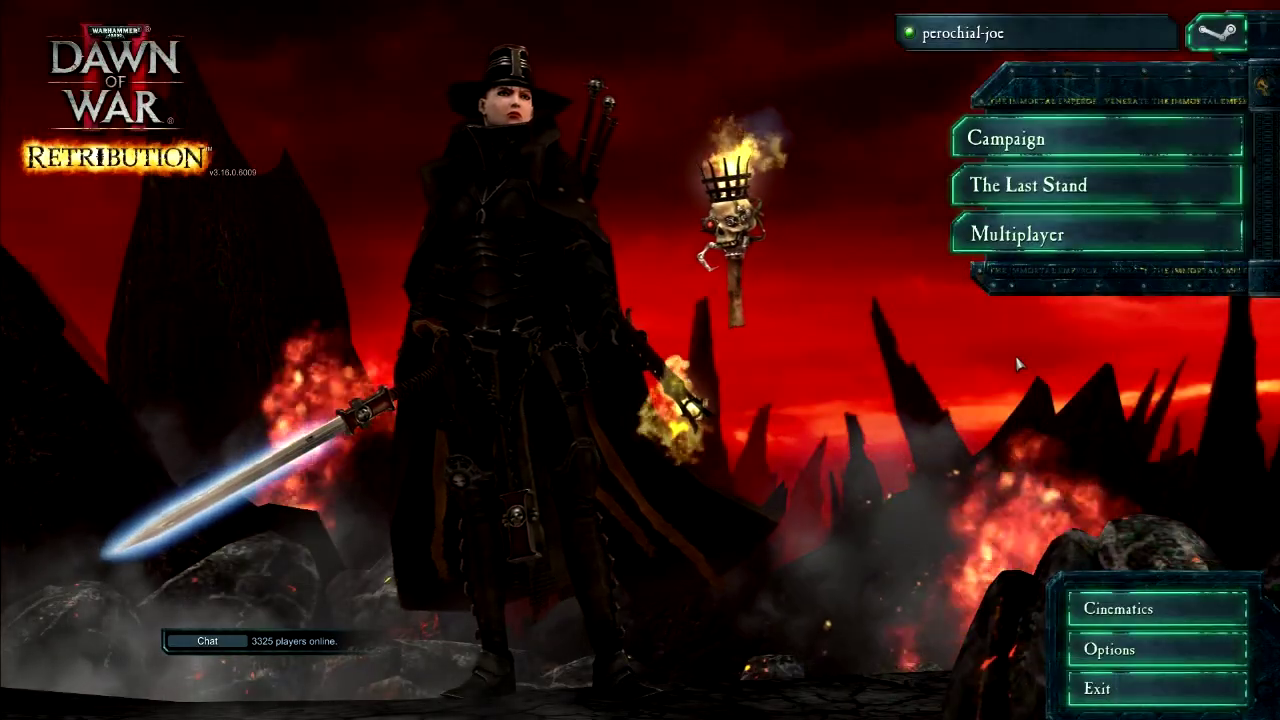